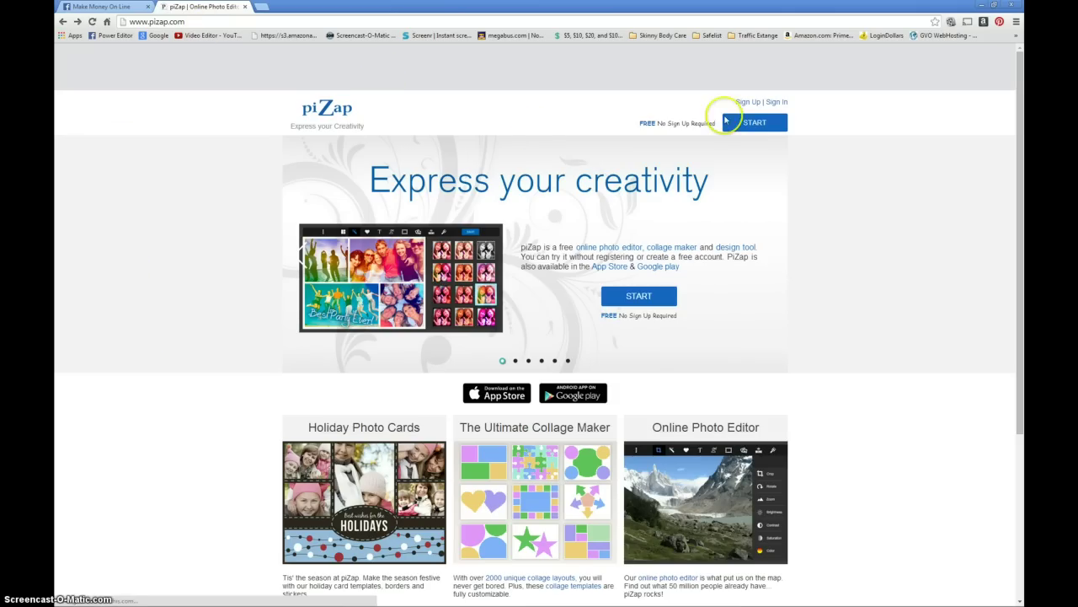
# Start a new landscape collage using the Rectangles layout with one narrow cell beside one wider cell
pyautogui.click(754, 124)
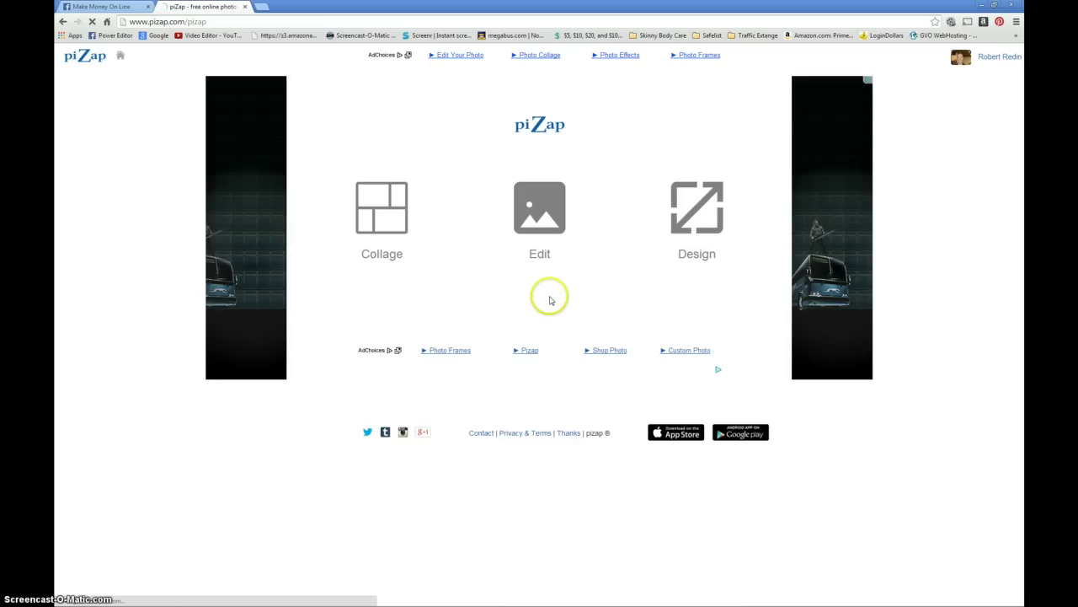
pyautogui.click(393, 221)
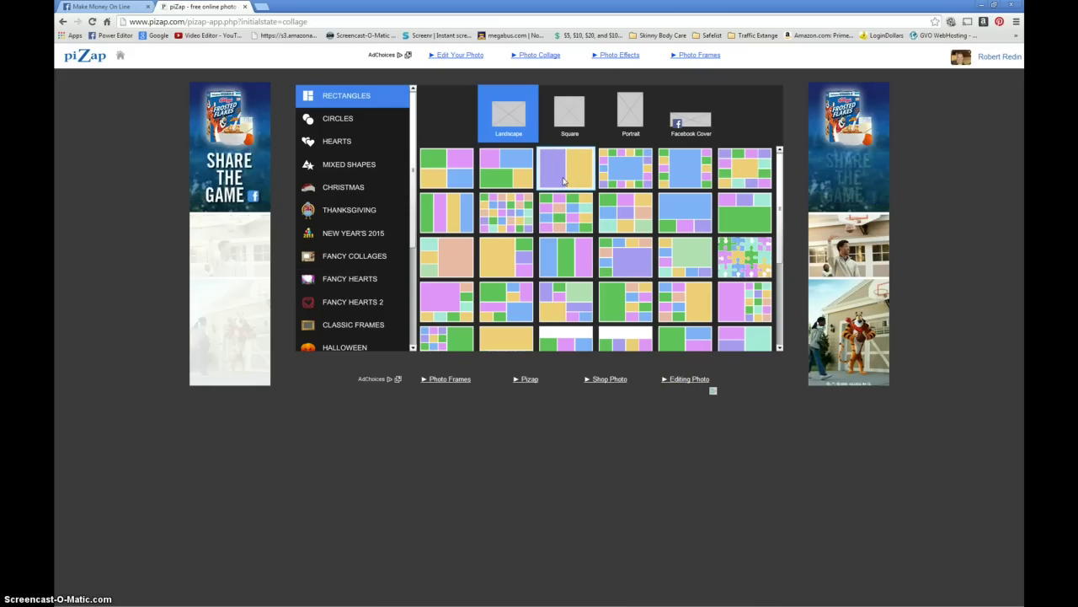
pyautogui.click(569, 174)
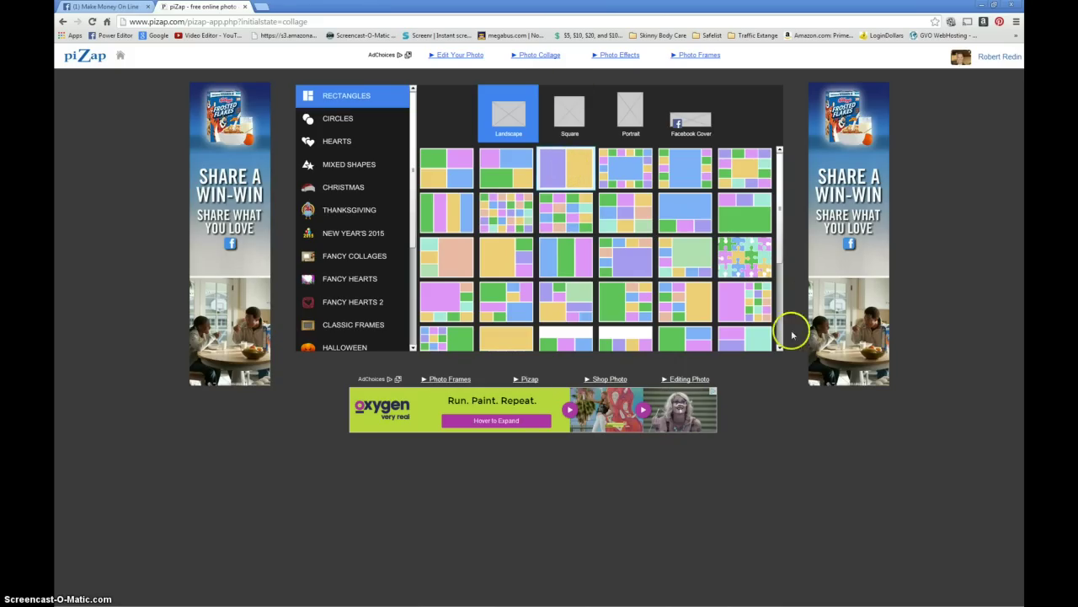
pyautogui.scroll(-5, 781, 339)
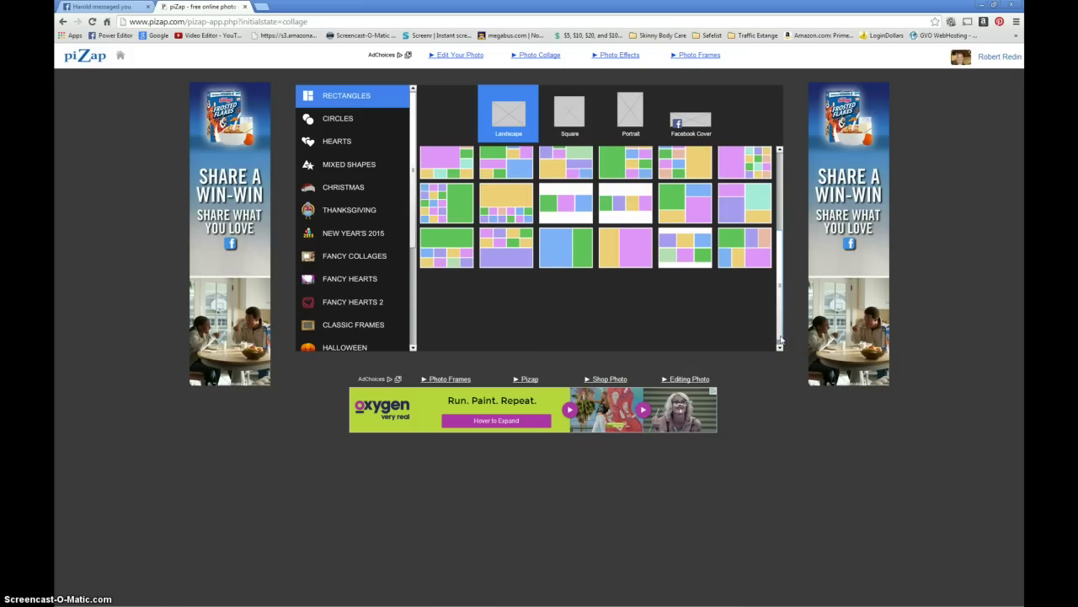
pyautogui.click(621, 255)
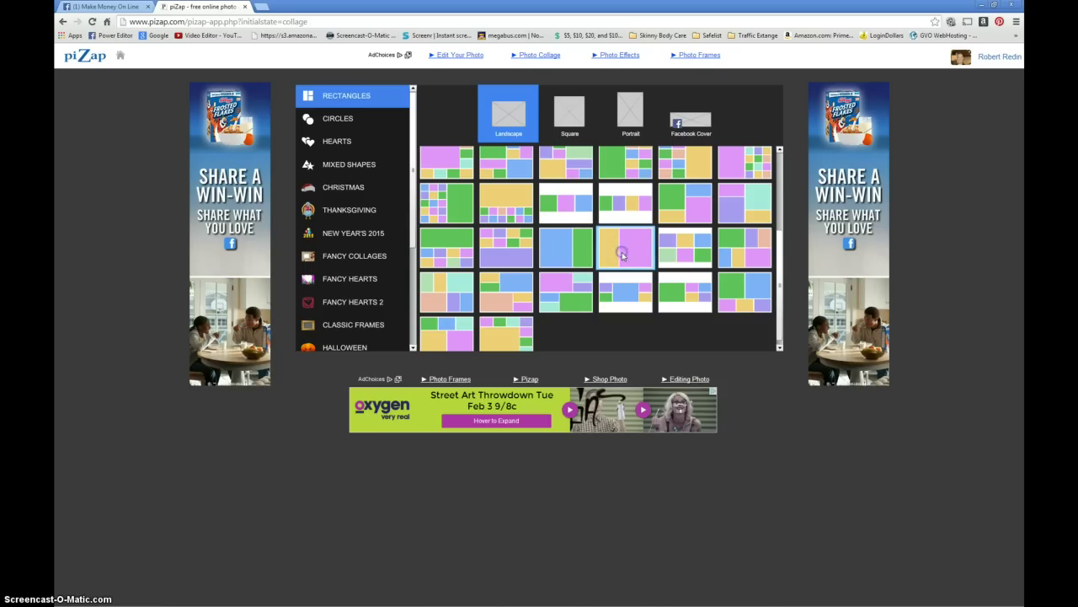
pyautogui.click(620, 255)
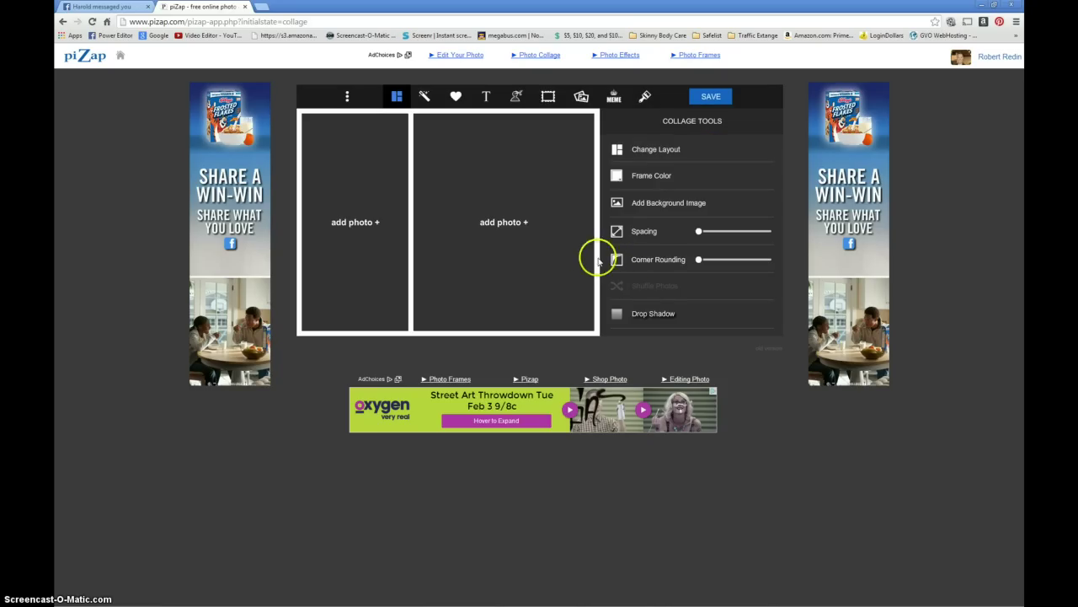
# Add the woman's "1 Before" photo from the computer's Downloads folder to the narrow collage cell
pyautogui.click(349, 223)
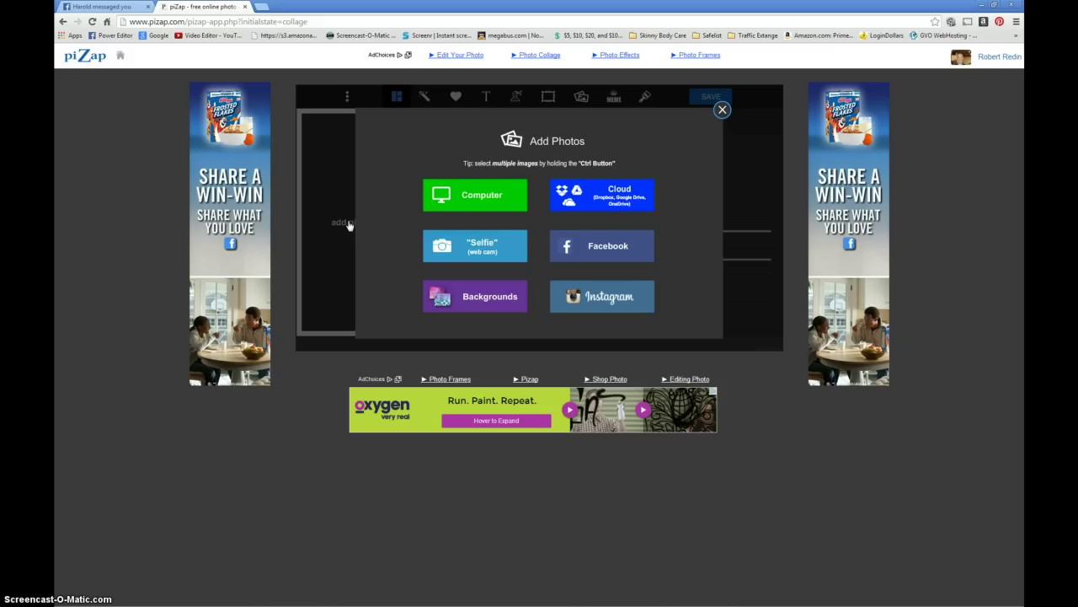
pyautogui.click(388, 218)
pyautogui.click(477, 187)
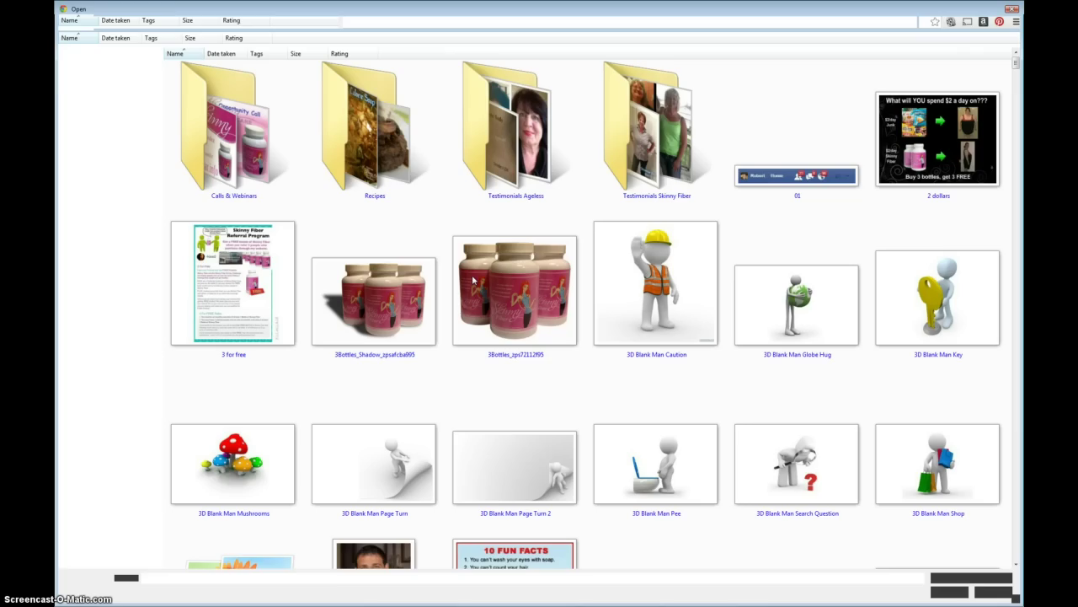
pyautogui.click(472, 279)
pyautogui.press('t')
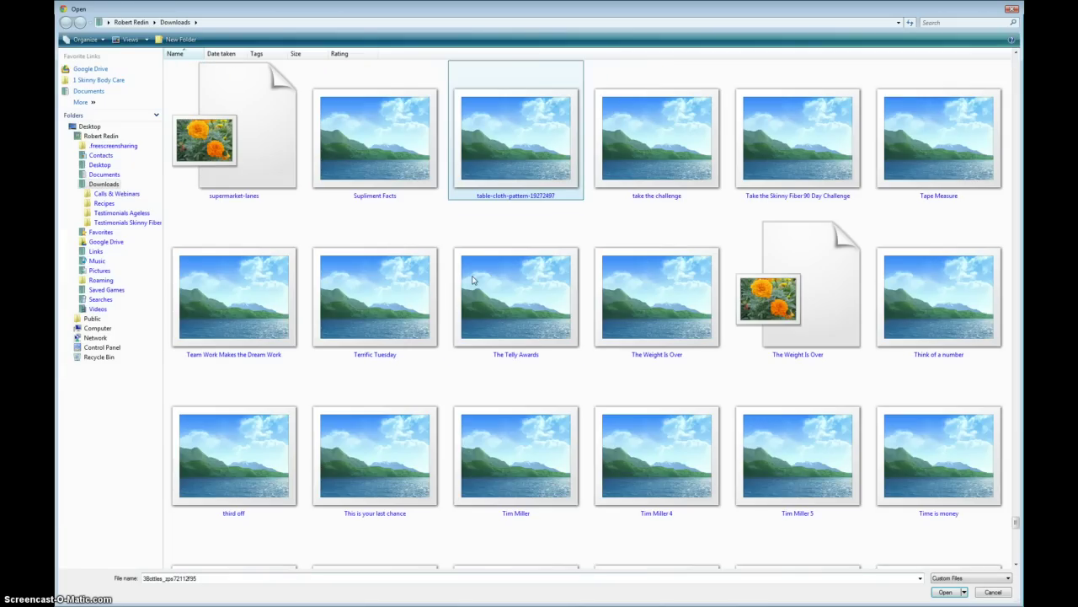
pyautogui.press('e')
pyautogui.press('t')
pyautogui.press('r')
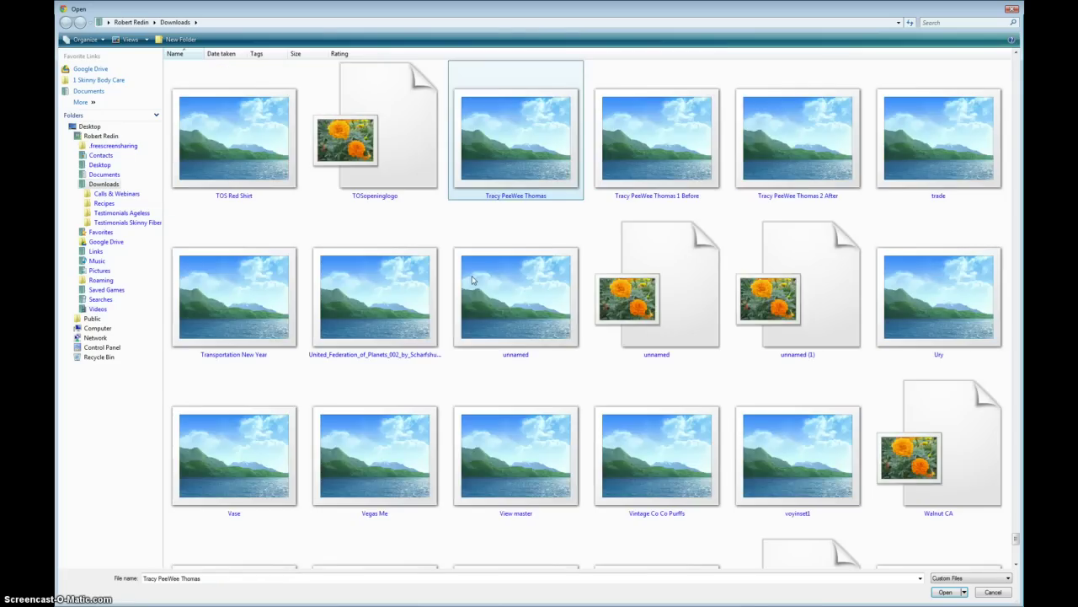
pyautogui.click(672, 126)
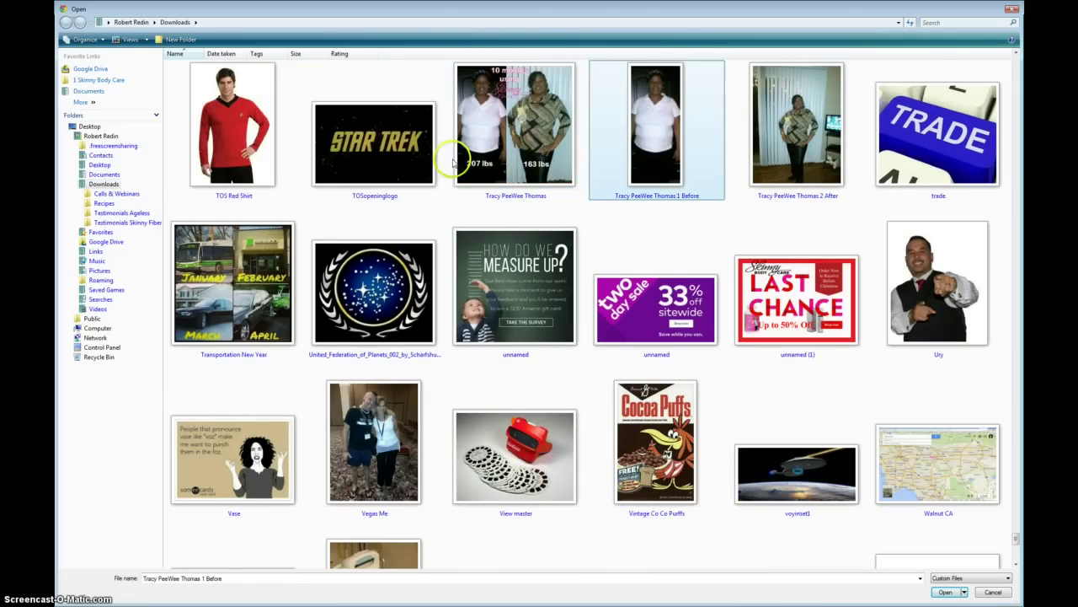
pyautogui.doubleClick(657, 128)
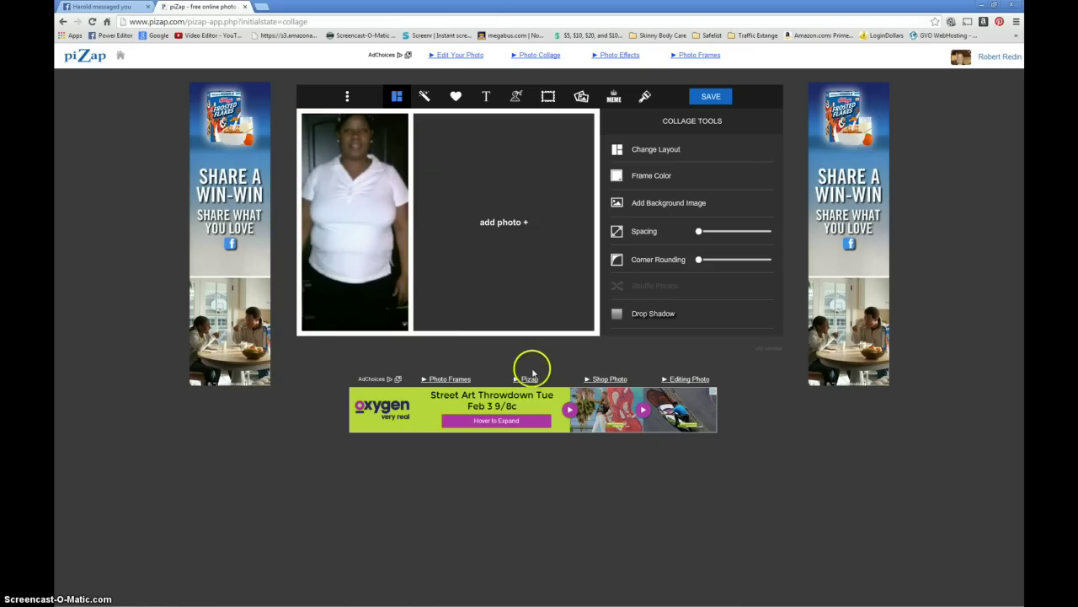
# Open the before photo for editing and remove it from the narrow cell
pyautogui.moveTo(365, 227)
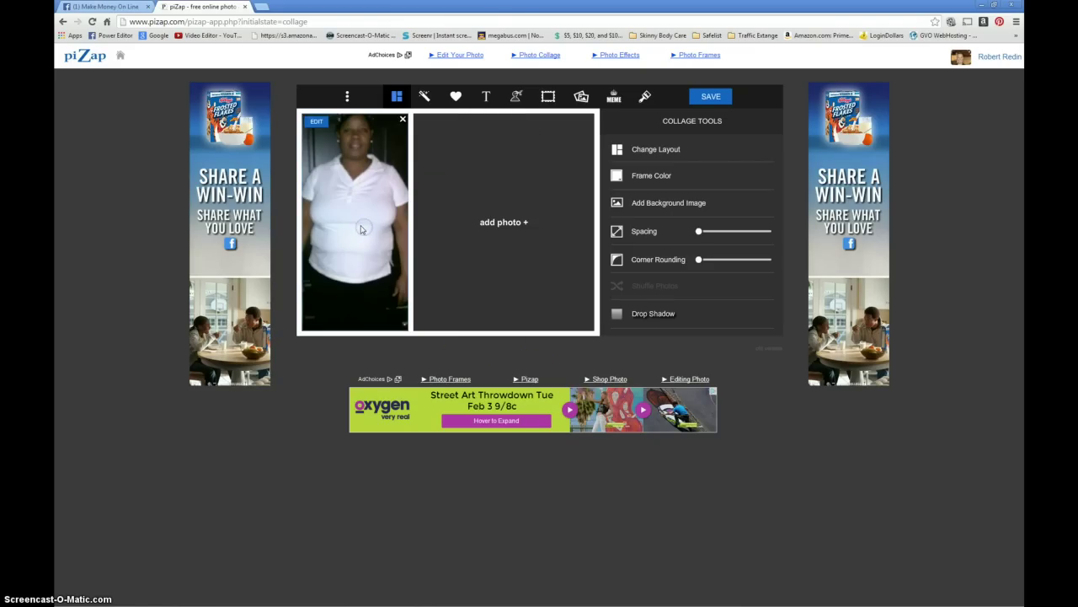
pyautogui.click(316, 125)
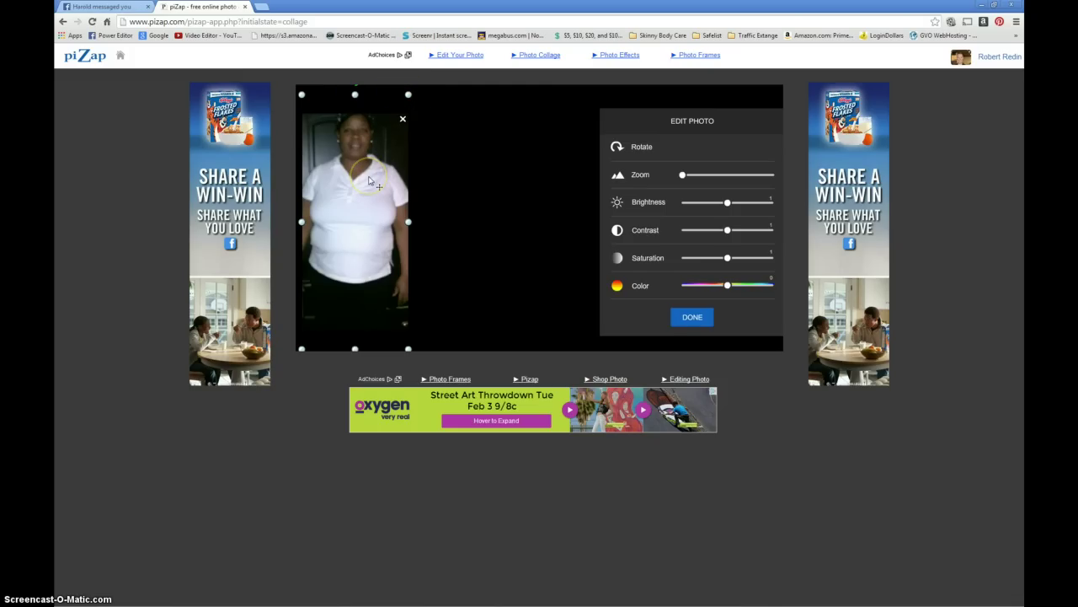
pyautogui.click(472, 201)
pyautogui.click(399, 131)
pyautogui.click(404, 120)
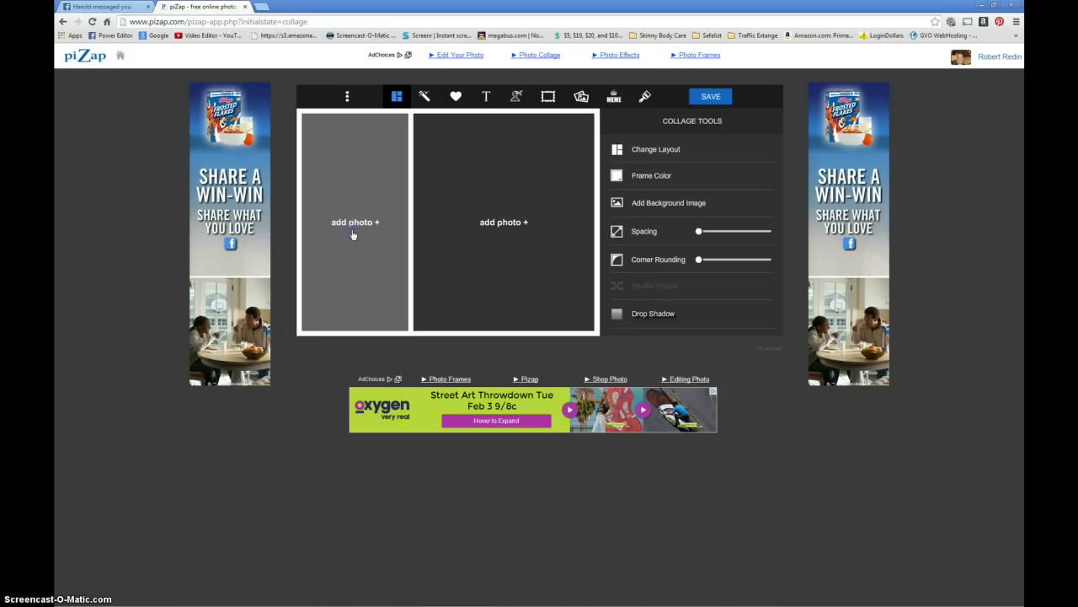
# Insert the "1 Before" photo from the computer into the empty narrow cell and shift it down to show the whole head
pyautogui.click(392, 235)
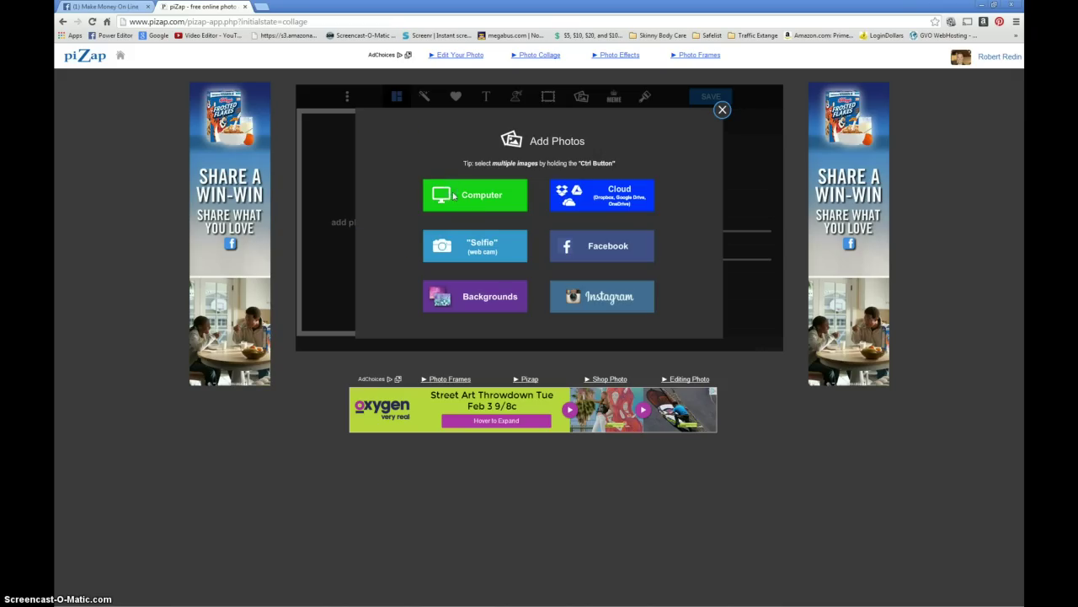
pyautogui.click(461, 210)
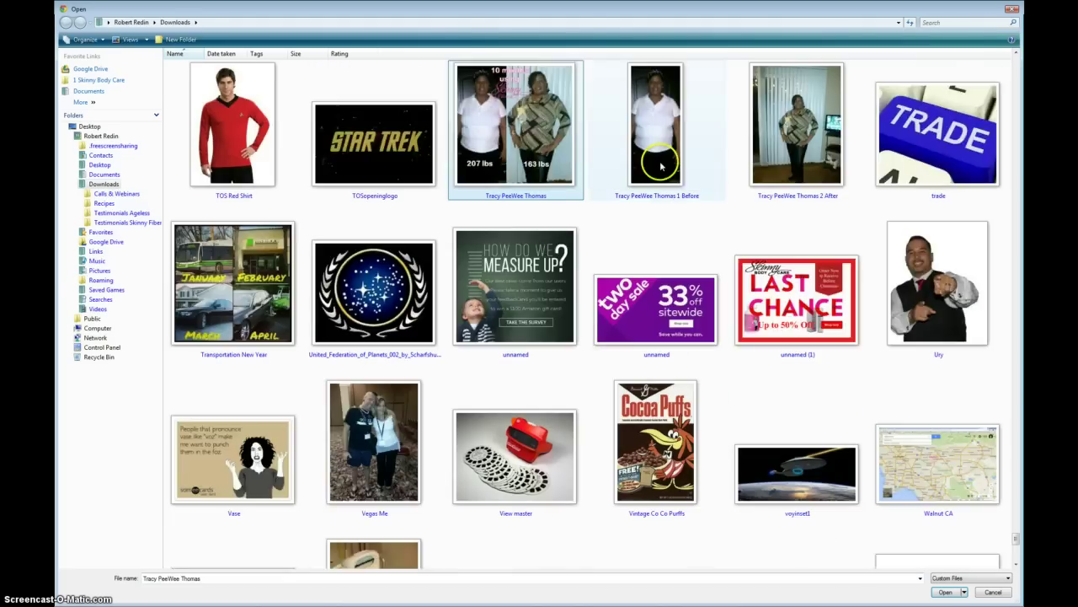
pyautogui.doubleClick(661, 166)
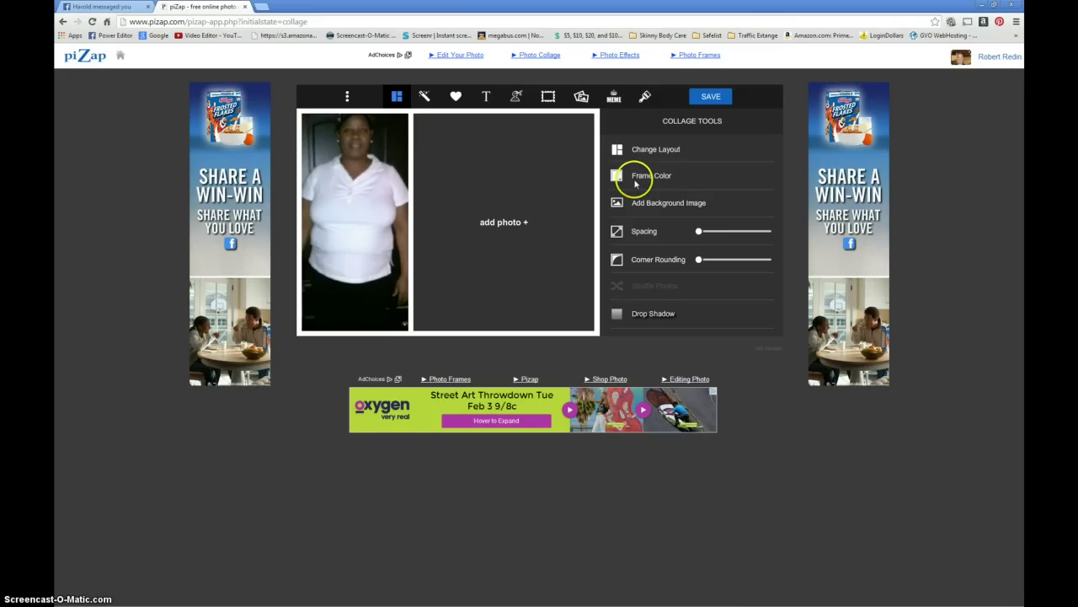
pyautogui.moveTo(357, 209)
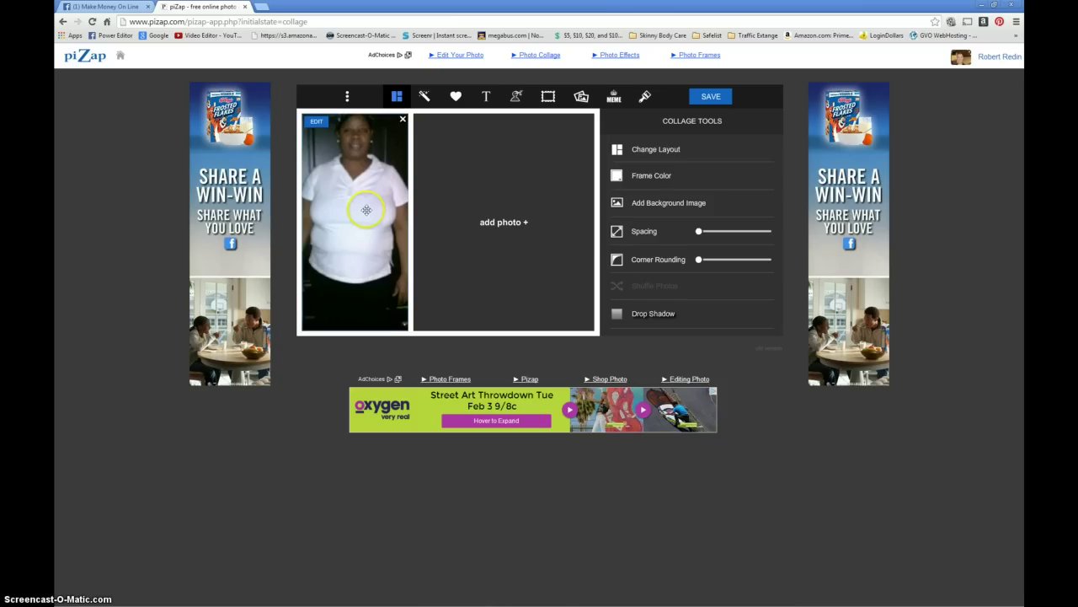
pyautogui.moveTo(357, 212); pyautogui.dragTo(358, 216)
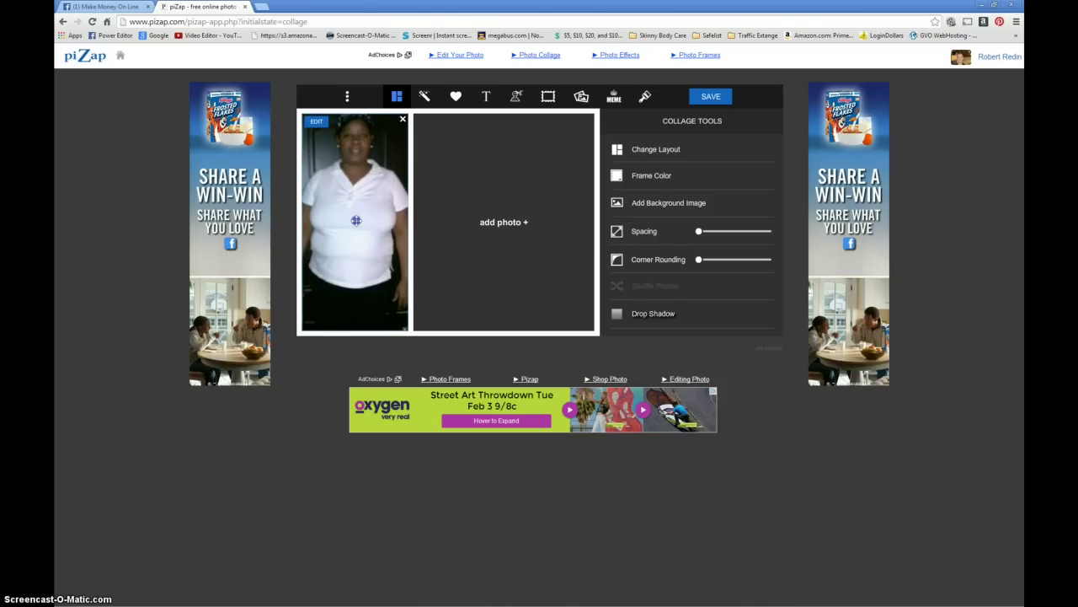
pyautogui.moveTo(357, 220); pyautogui.dragTo(354, 220)
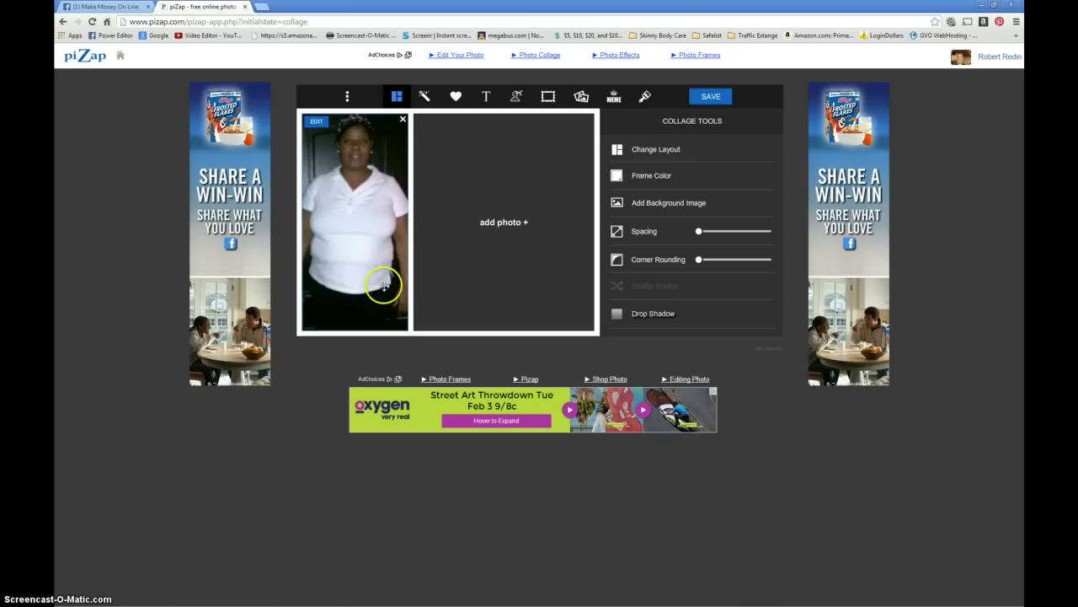
# Add the woman's matching "2 After" photo from the computer's Downloads folder to the wide collage cell
pyautogui.click(503, 224)
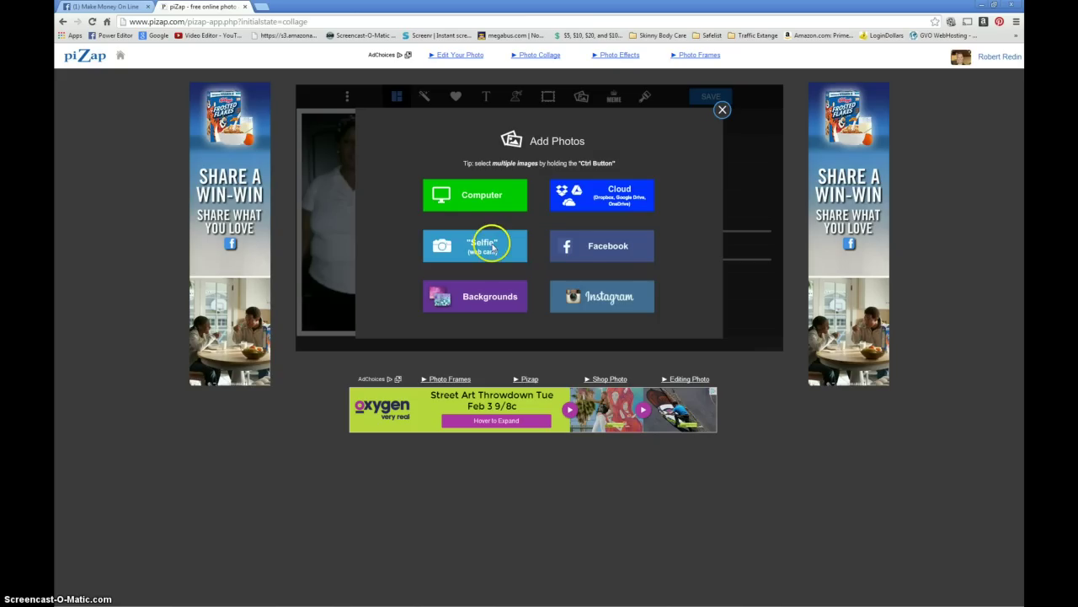
pyautogui.click(474, 190)
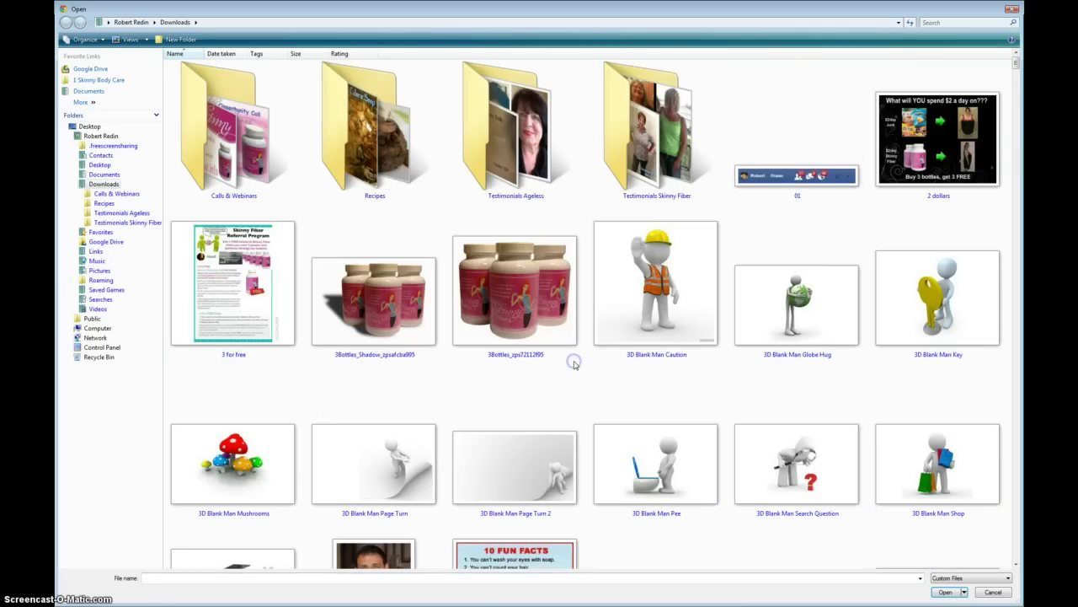
pyautogui.write('tr')
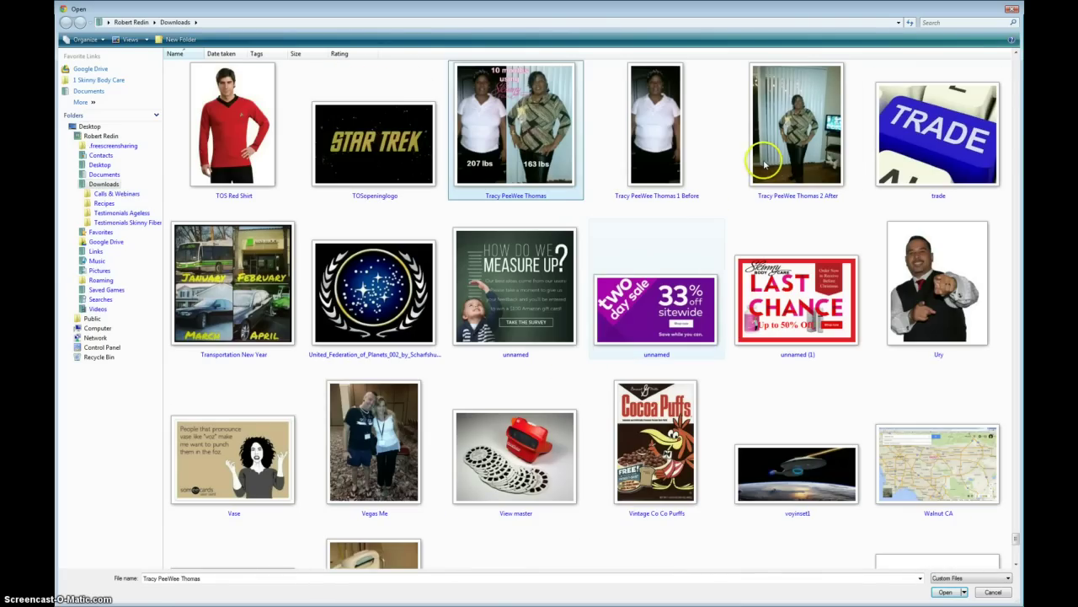
pyautogui.click(773, 162)
pyautogui.doubleClick(774, 163)
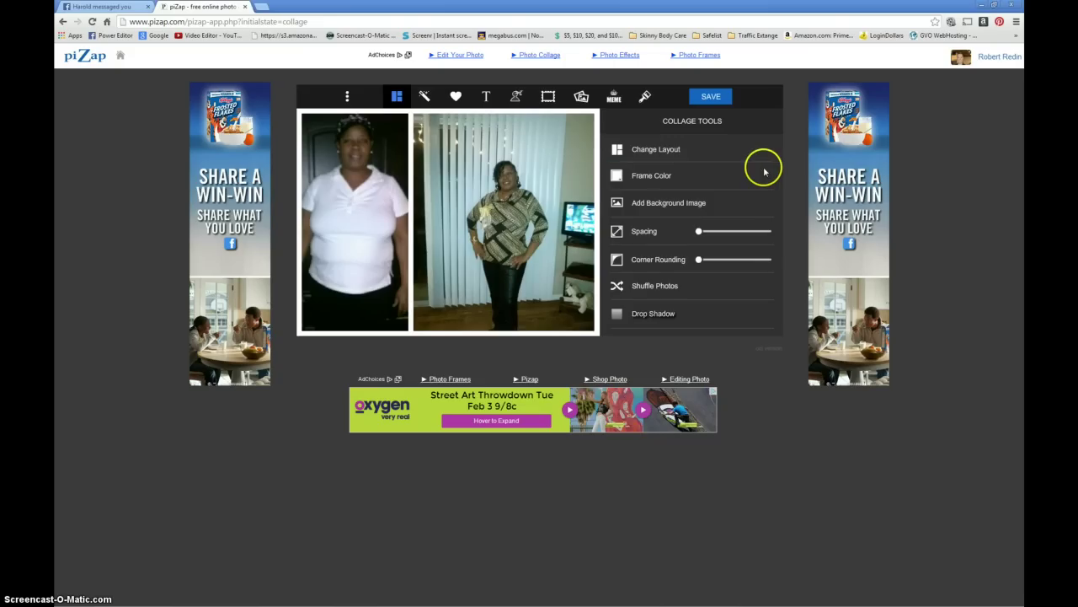
# Edit the after photo, enlarging it well beyond the wide cell and fine-tuning its size from the lower-left corner
pyautogui.moveTo(518, 245)
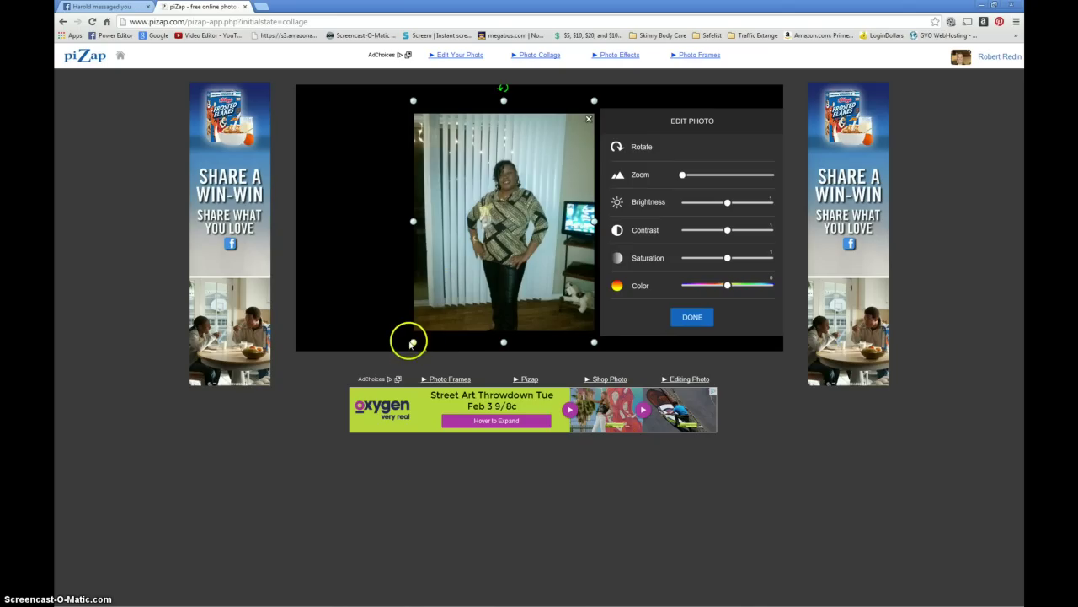
pyautogui.moveTo(411, 343); pyautogui.dragTo(405, 339)
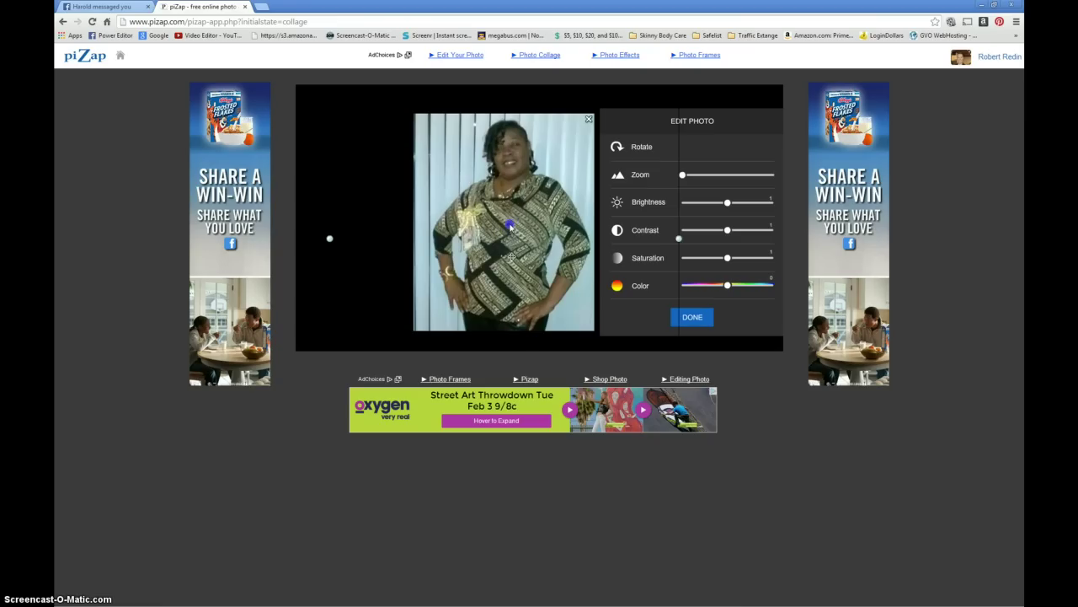
pyautogui.moveTo(511, 226); pyautogui.dragTo(528, 185)
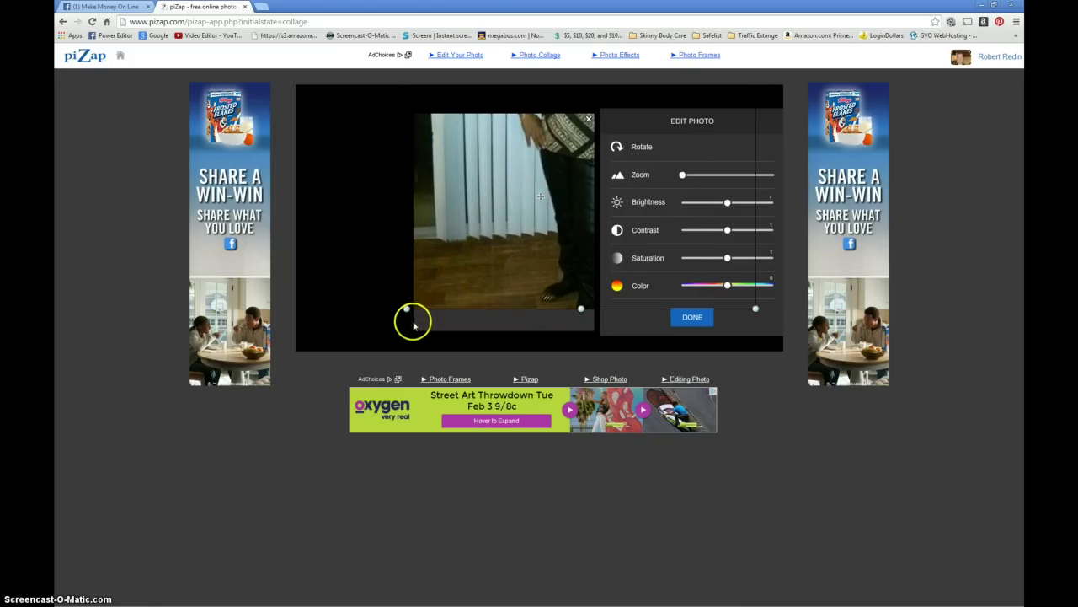
pyautogui.moveTo(409, 309); pyautogui.dragTo(418, 297)
pyautogui.click(481, 228)
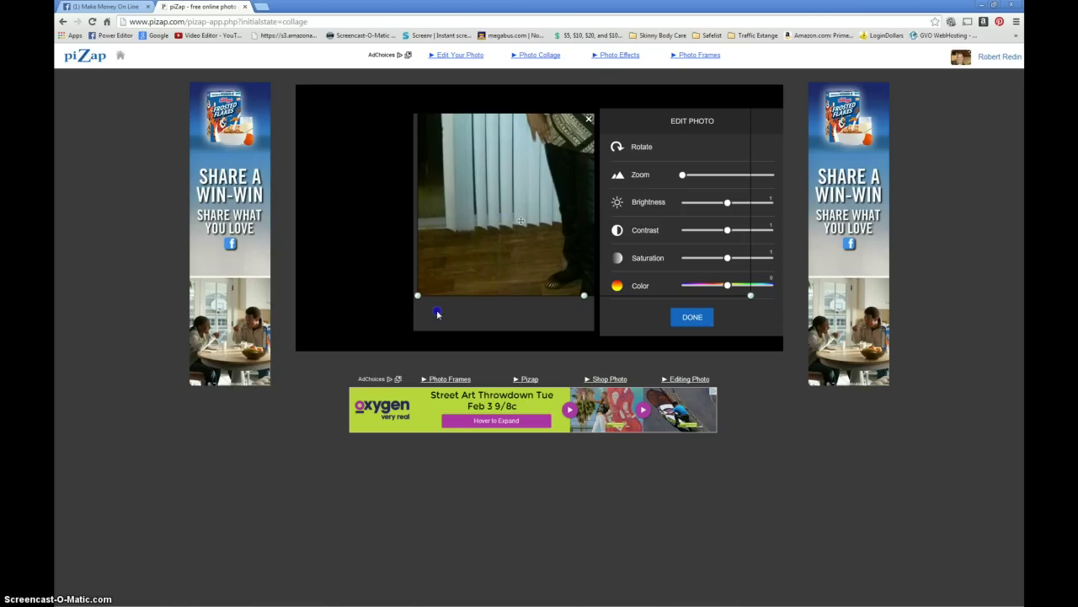
pyautogui.click(501, 210)
pyautogui.click(506, 197)
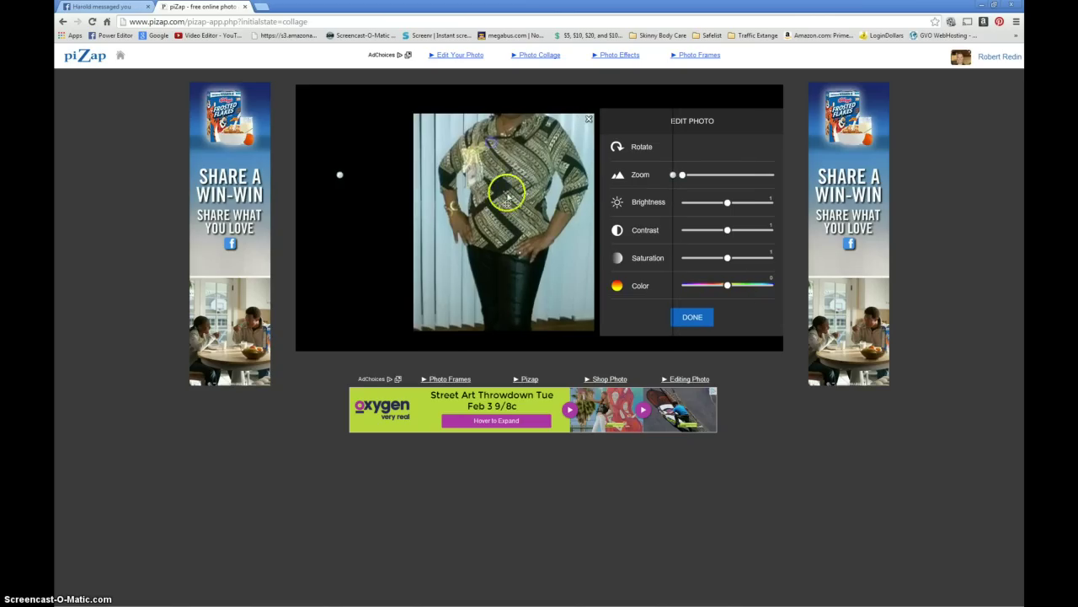
# Reposition the enlarged after photo so the woman's head and upper body fill the wide cell, and finish editing
pyautogui.moveTo(506, 197); pyautogui.dragTo(495, 239)
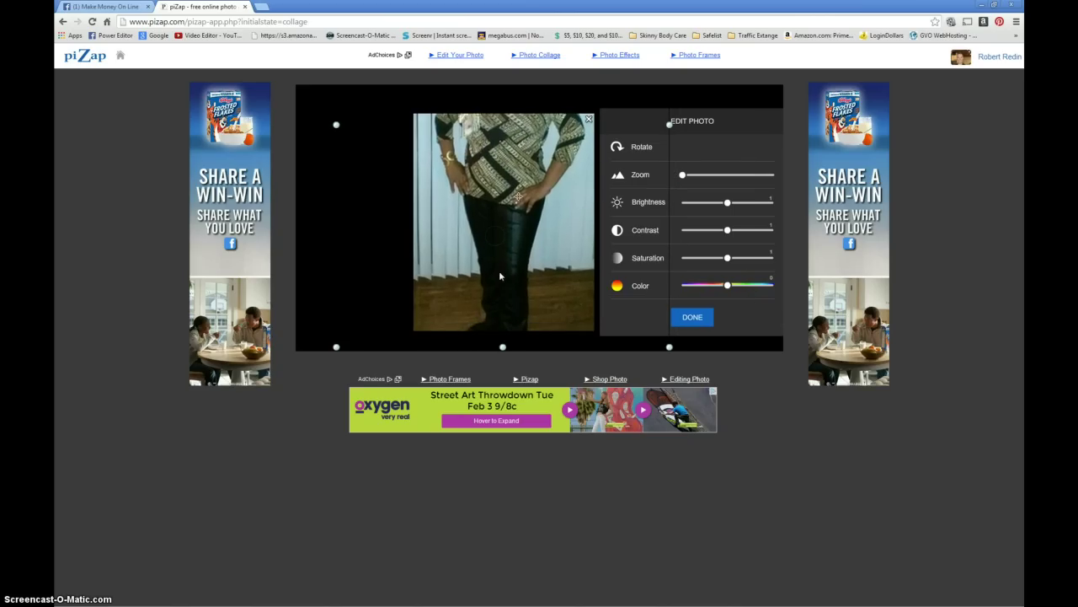
pyautogui.moveTo(499, 276); pyautogui.dragTo(500, 289)
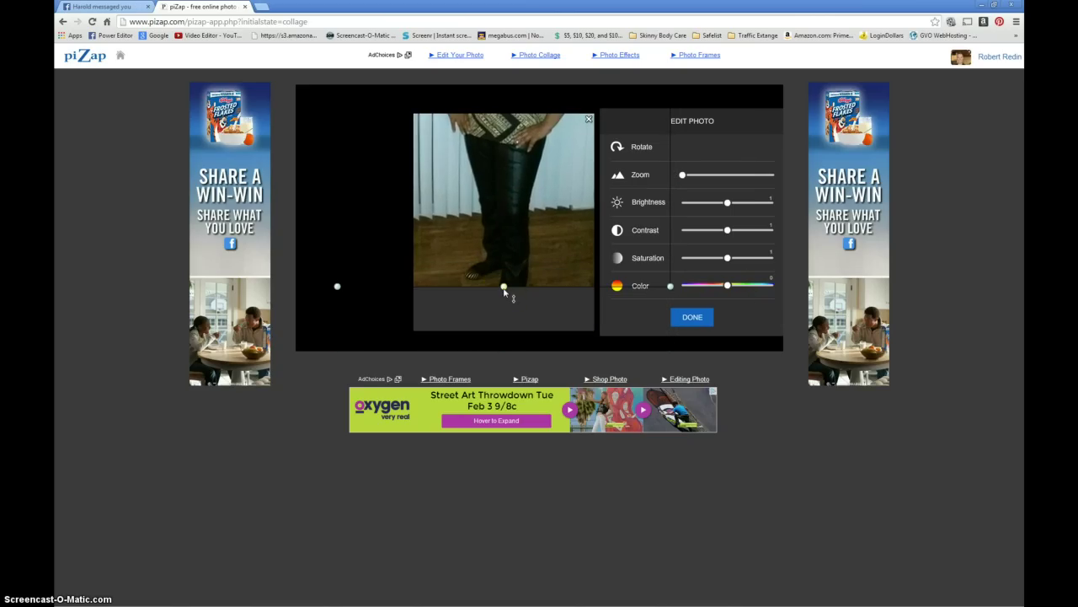
pyautogui.click(499, 200)
pyautogui.click(500, 194)
pyautogui.moveTo(503, 194); pyautogui.dragTo(519, 160)
pyautogui.click(519, 244)
pyautogui.moveTo(520, 243); pyautogui.dragTo(512, 305)
pyautogui.moveTo(514, 211); pyautogui.dragTo(331, 187)
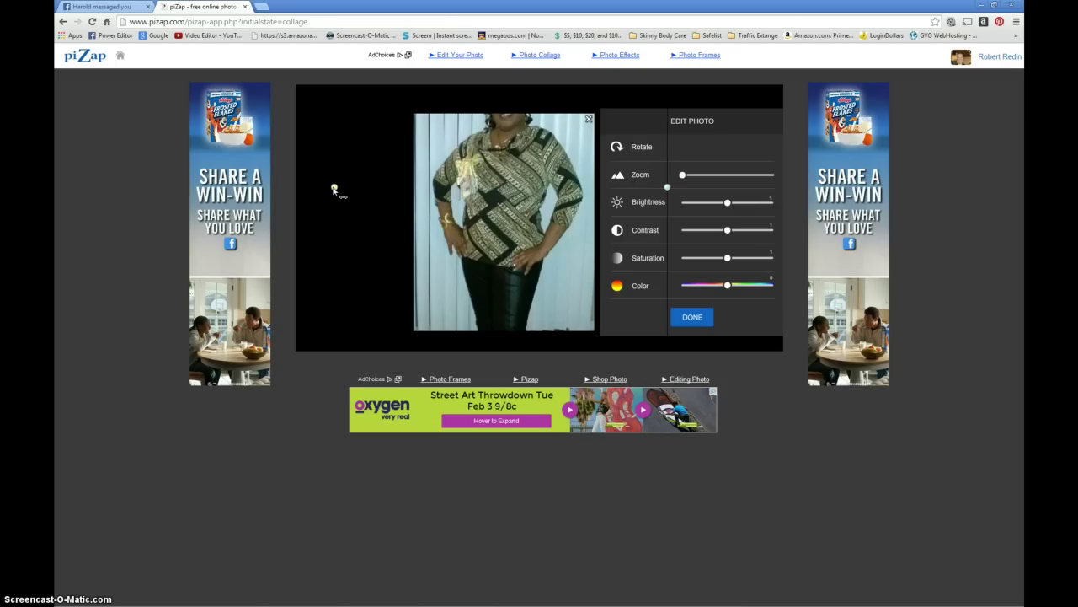
pyautogui.moveTo(472, 167); pyautogui.dragTo(506, 206)
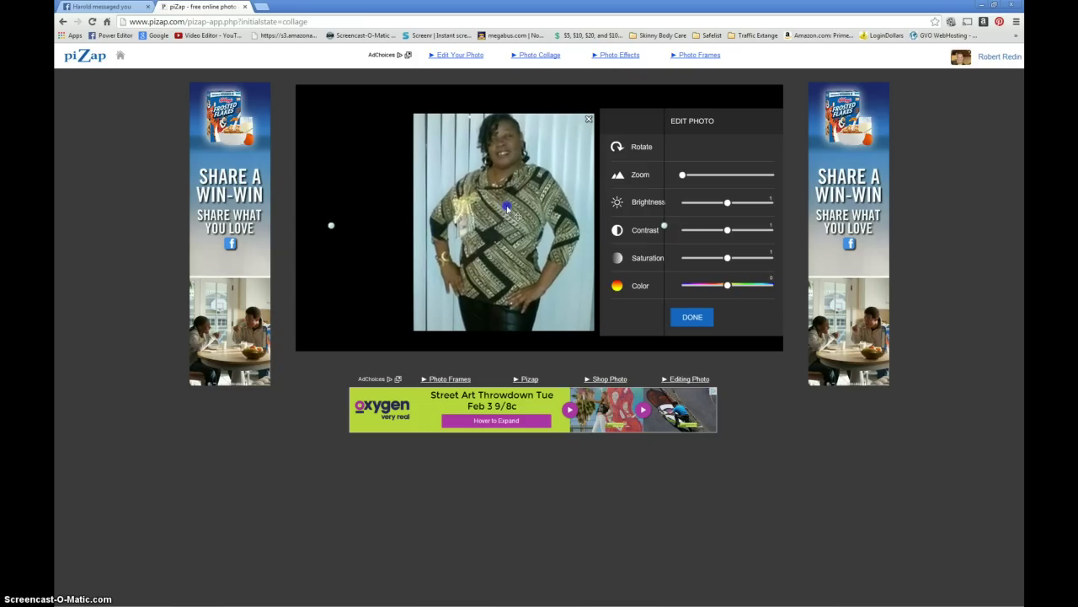
pyautogui.click(700, 318)
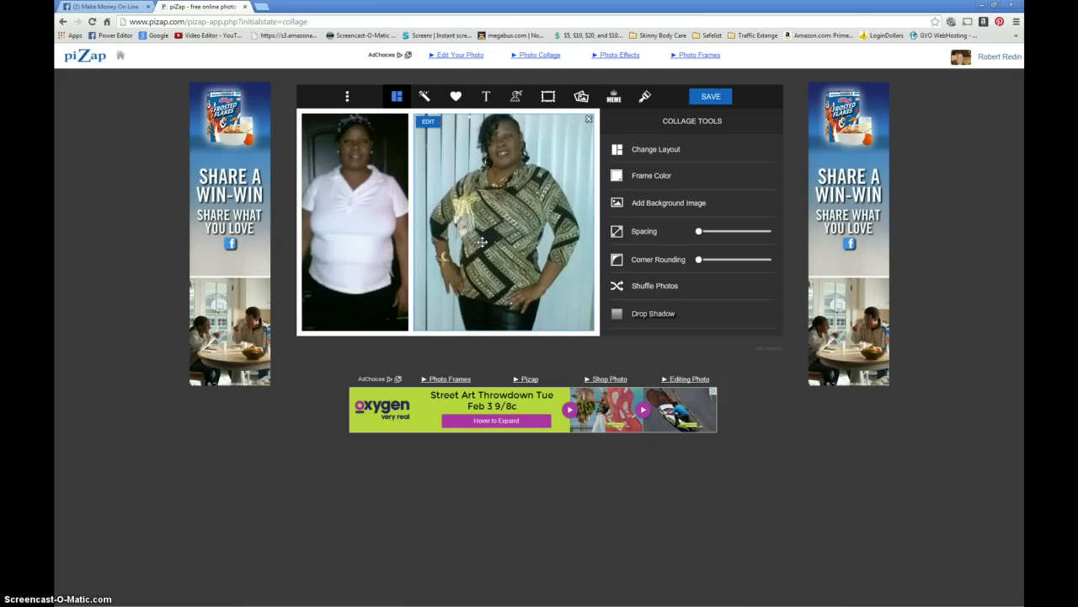
# Add the pink words-only Skinny Fiber logo, SFLogo_WordsOnly_Pink_zps27e16253, from the computer's Downloads folder as an overlay on the collage
pyautogui.click(583, 99)
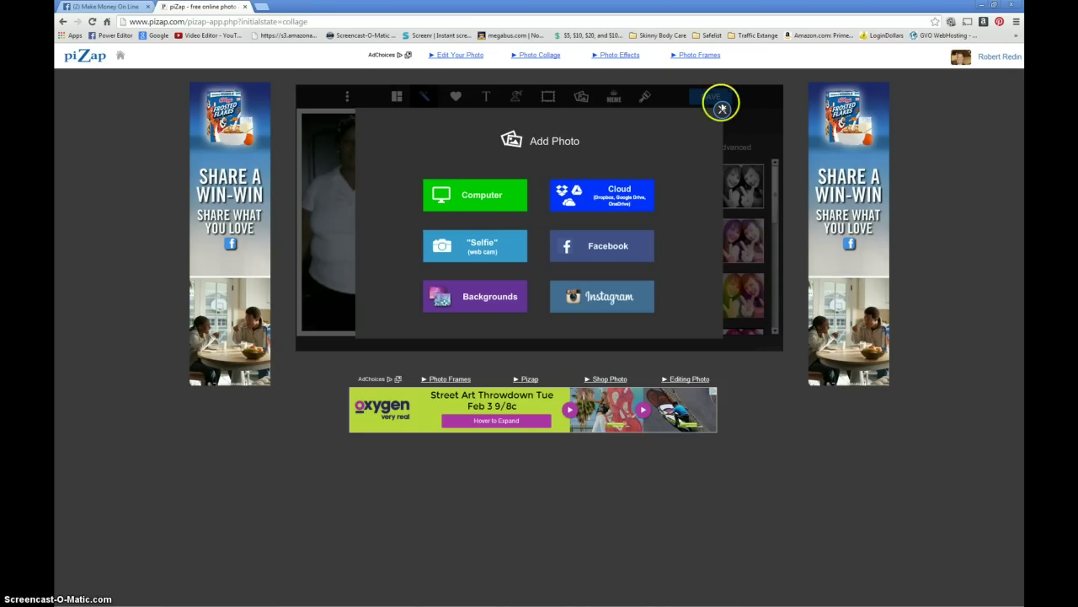
pyautogui.click(706, 115)
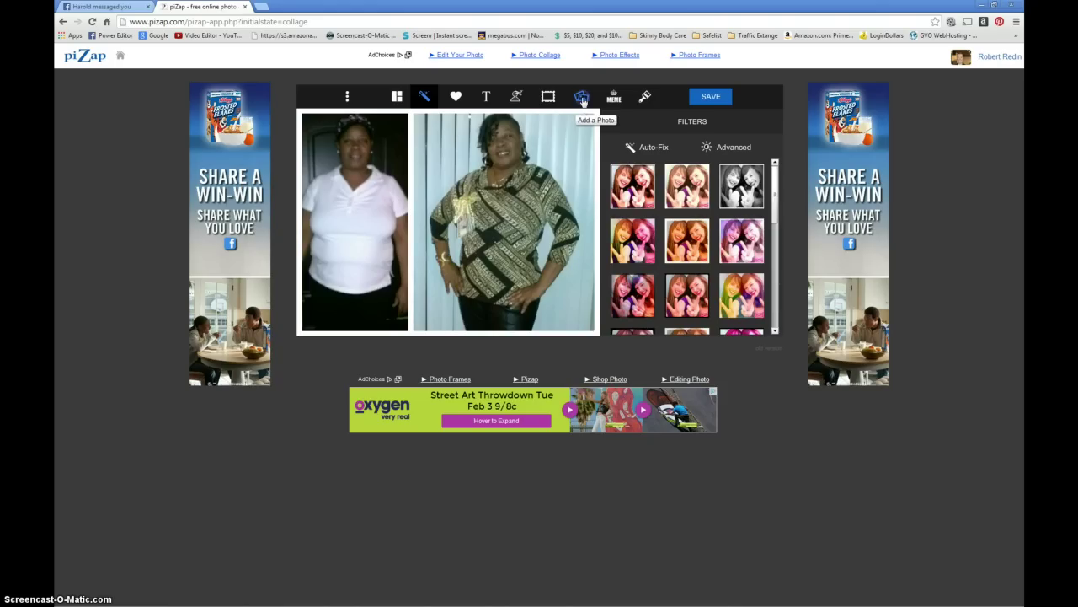
pyautogui.click(582, 97)
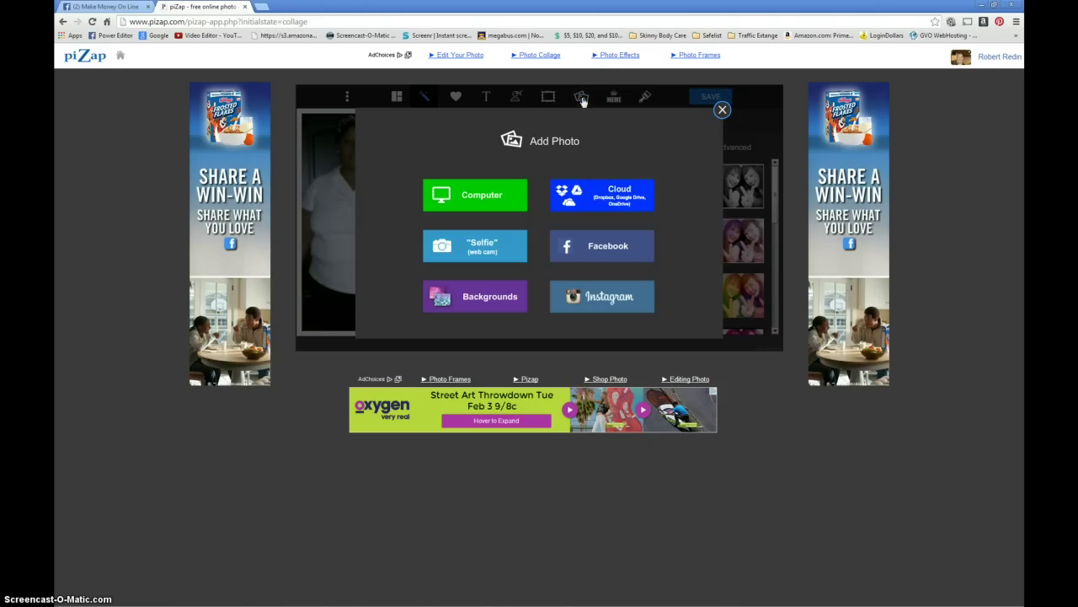
pyautogui.click(475, 204)
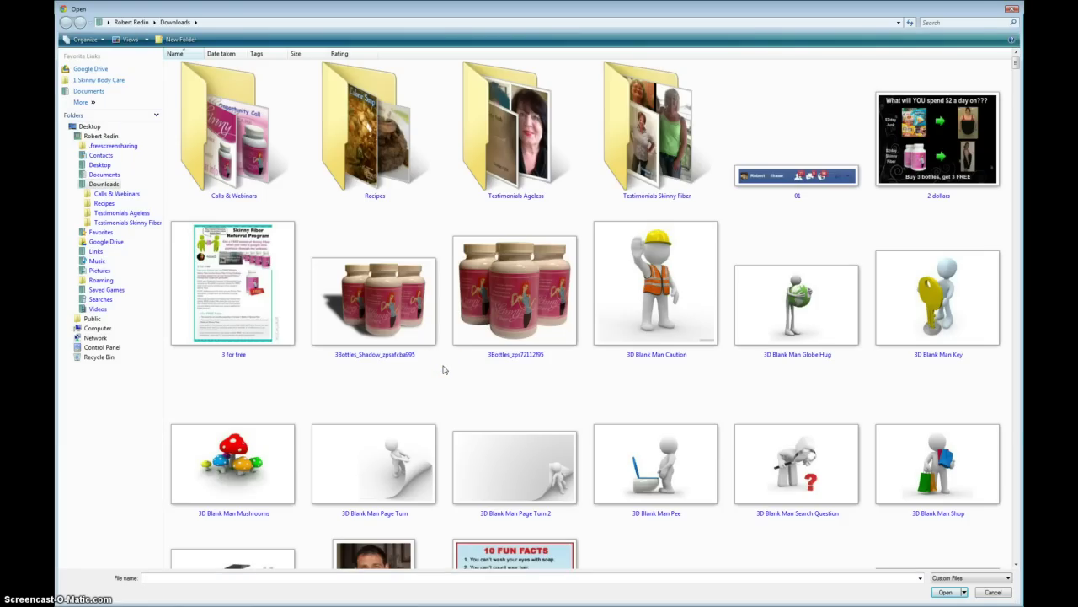
pyautogui.write('sf')
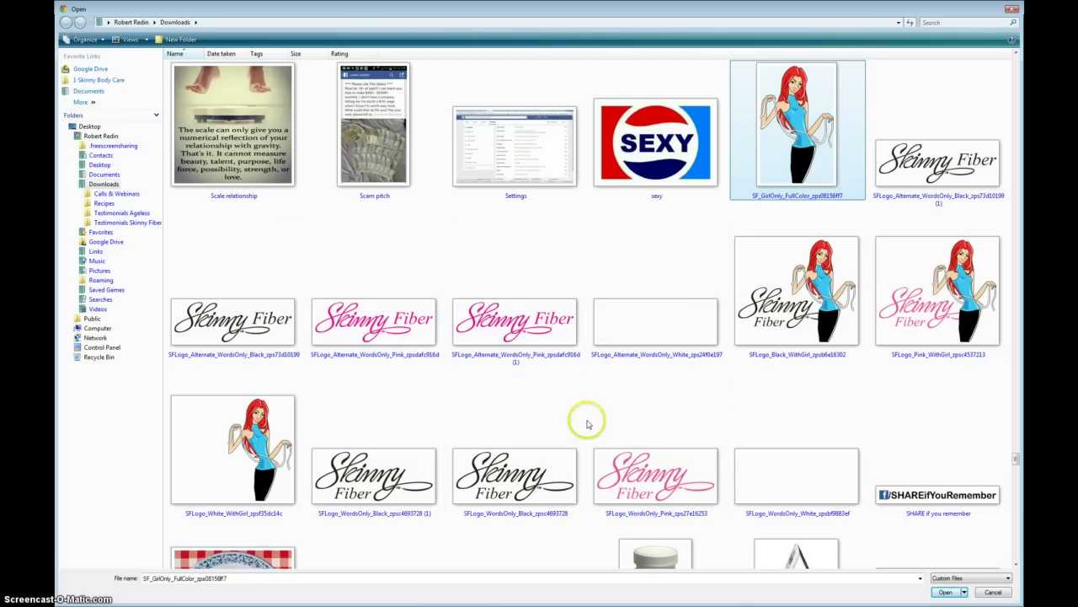
pyautogui.scroll(-5, 585, 421)
pyautogui.scroll(6, 619, 315)
pyautogui.scroll(-2, 640, 329)
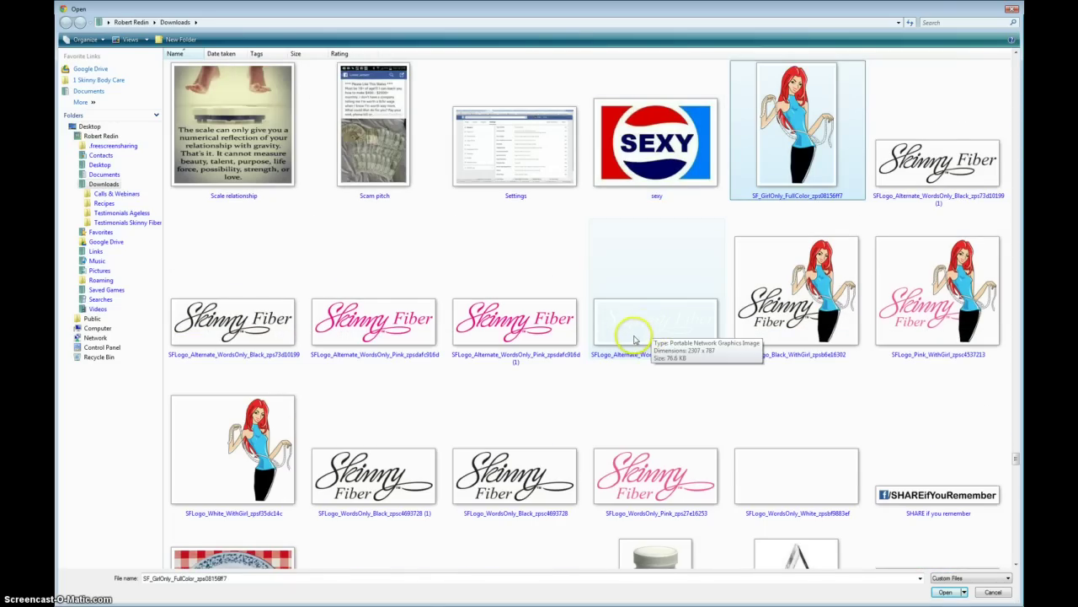
pyautogui.scroll(-3, 561, 385)
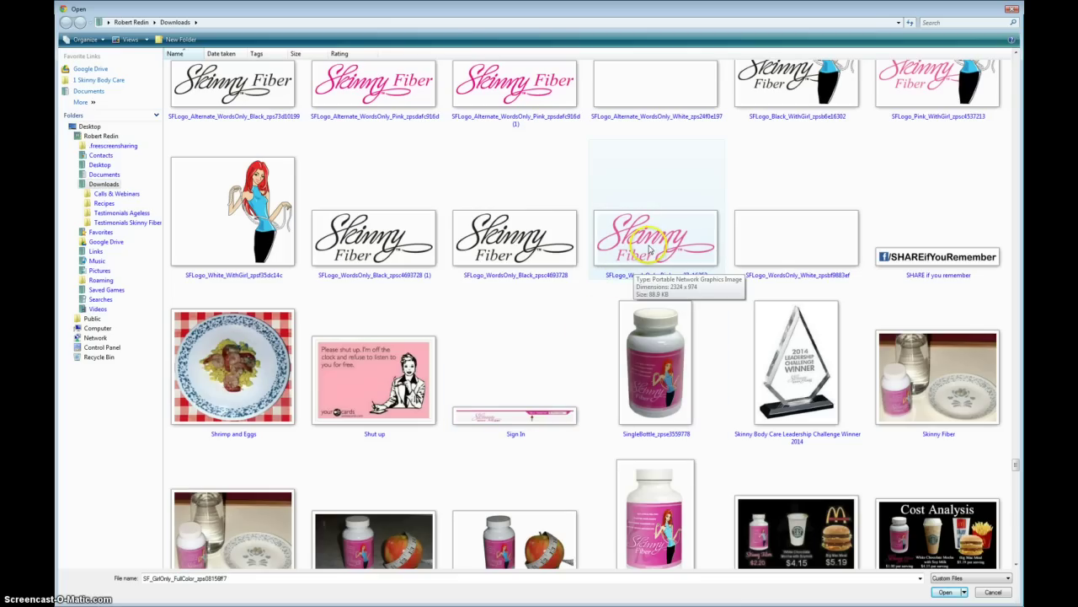
pyautogui.click(650, 249)
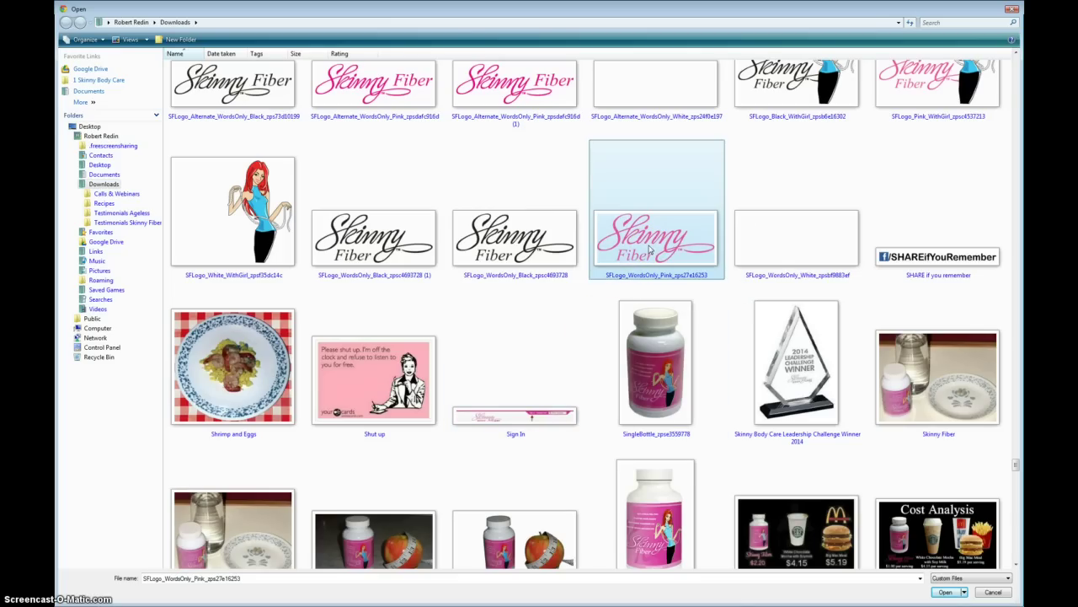
pyautogui.doubleClick(650, 250)
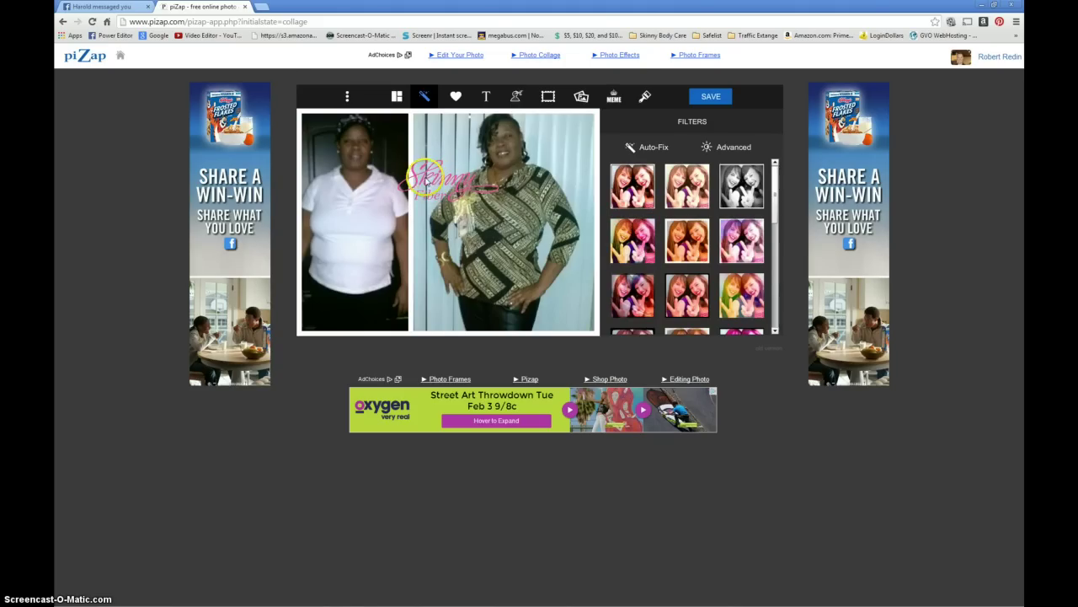
# Move the pink logo onto the lower shirt in the before photo and shrink it to fit within the woman's waist
pyautogui.click(433, 186)
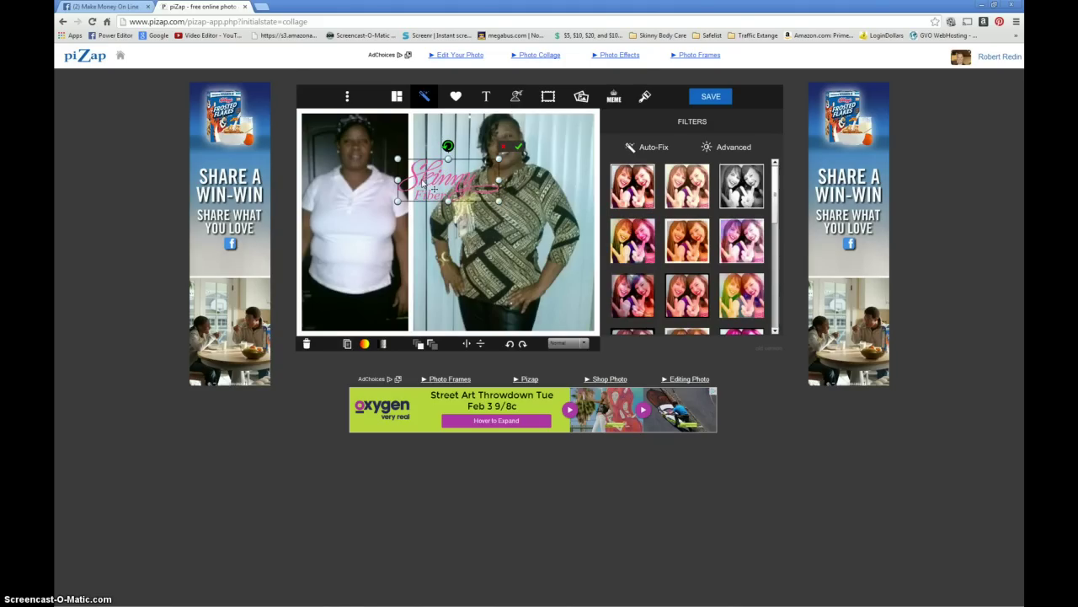
pyautogui.moveTo(422, 186); pyautogui.dragTo(338, 274)
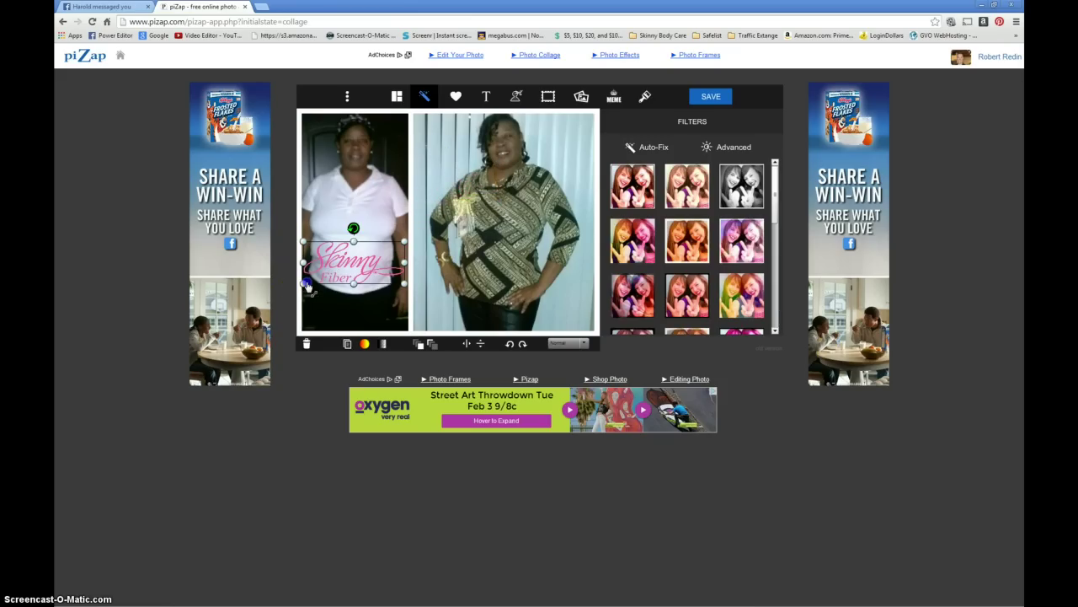
pyautogui.moveTo(307, 287); pyautogui.dragTo(301, 290)
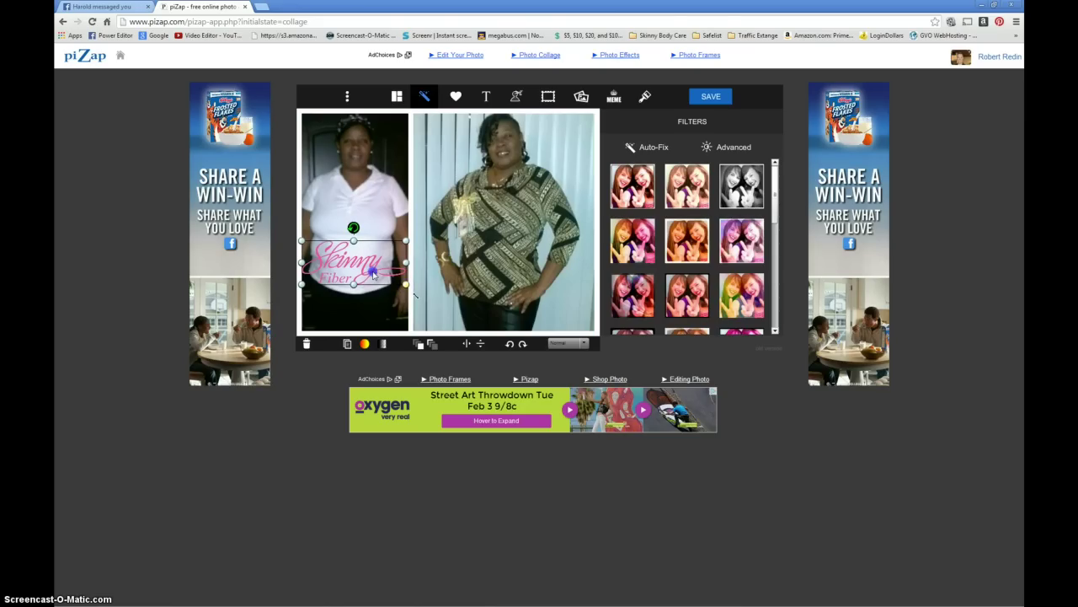
pyautogui.moveTo(373, 273); pyautogui.dragTo(371, 273)
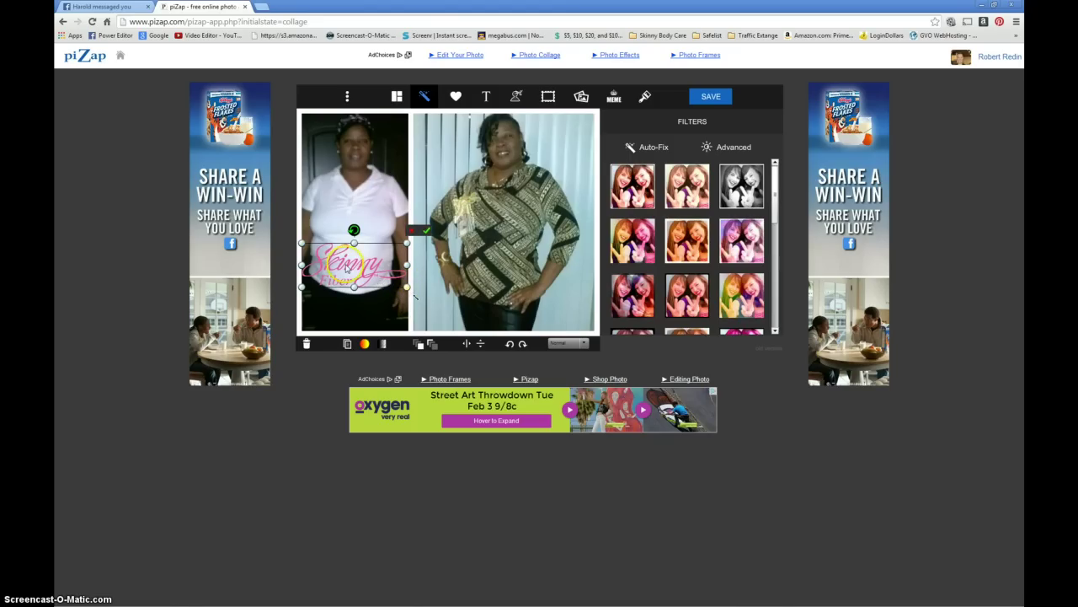
pyautogui.moveTo(301, 263)
pyautogui.mouseDown()
pyautogui.moveTo(332, 269)
pyautogui.moveTo(303, 271)
pyautogui.mouseUp()
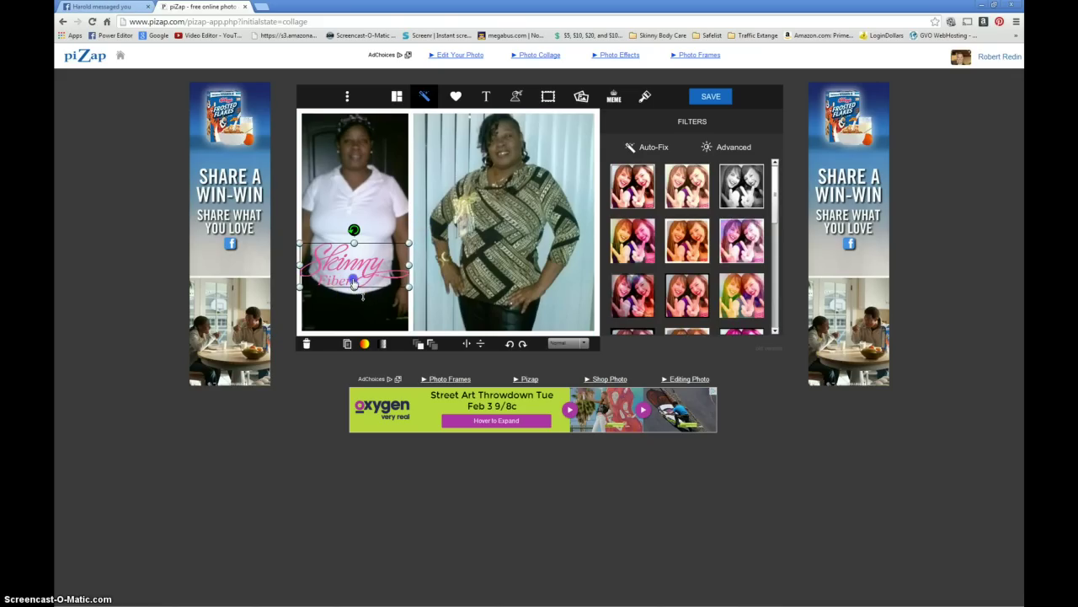
pyautogui.moveTo(354, 282); pyautogui.dragTo(356, 290)
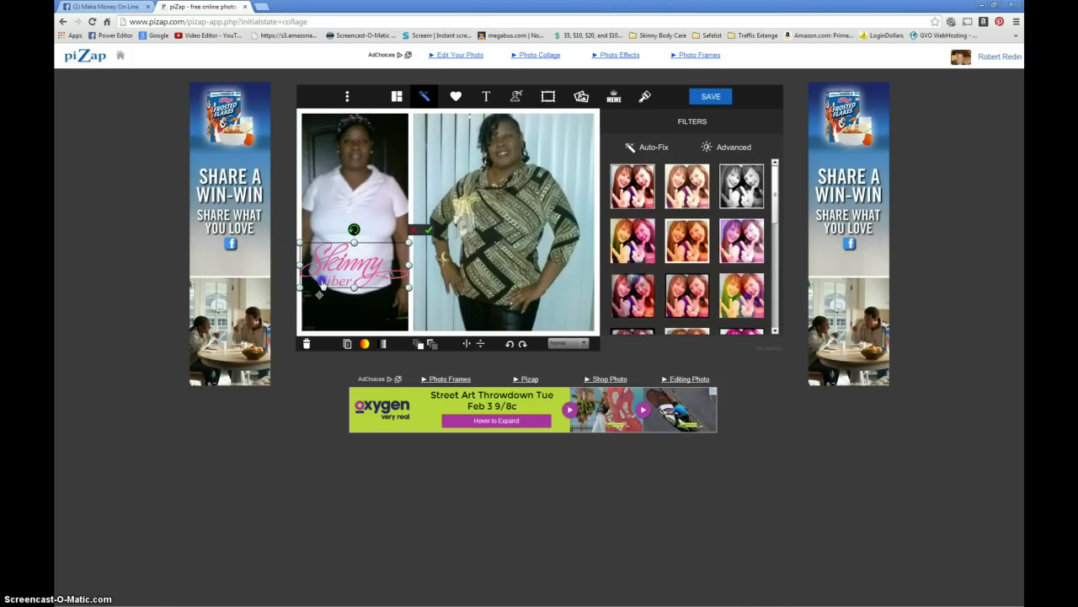
pyautogui.moveTo(324, 282); pyautogui.dragTo(325, 284)
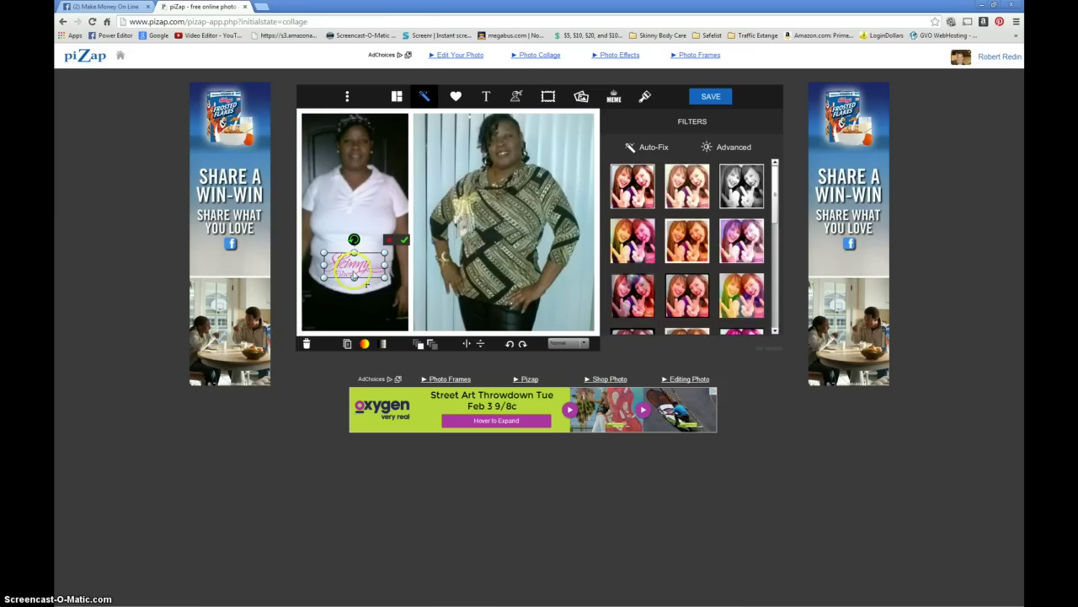
pyautogui.click(356, 282)
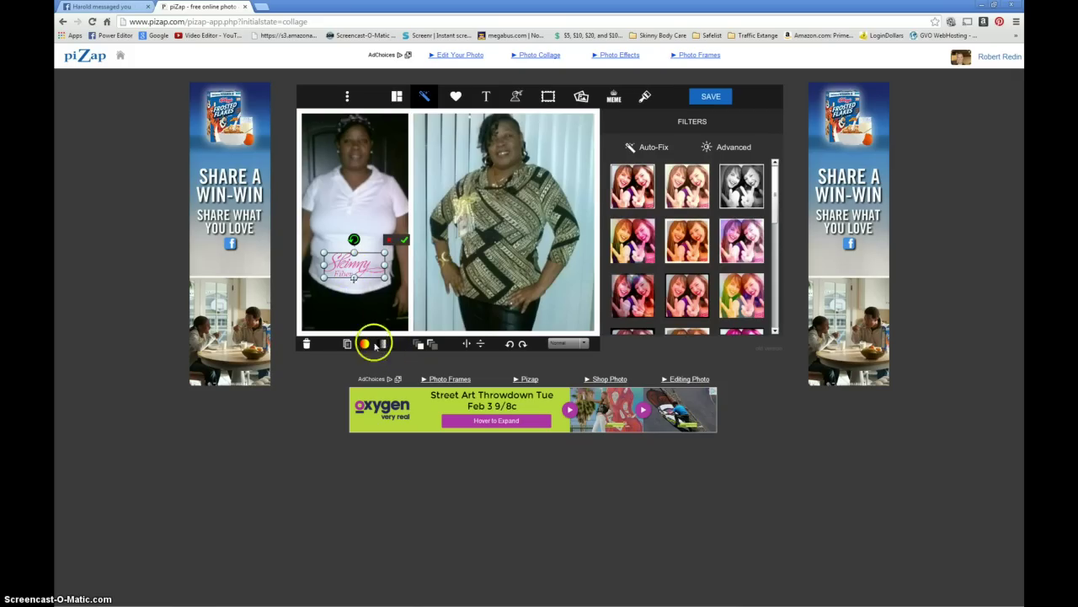
# Fade the logo on the before photo to a faint watermark by raising its transparency, and finish editing it
pyautogui.moveTo(382, 328)
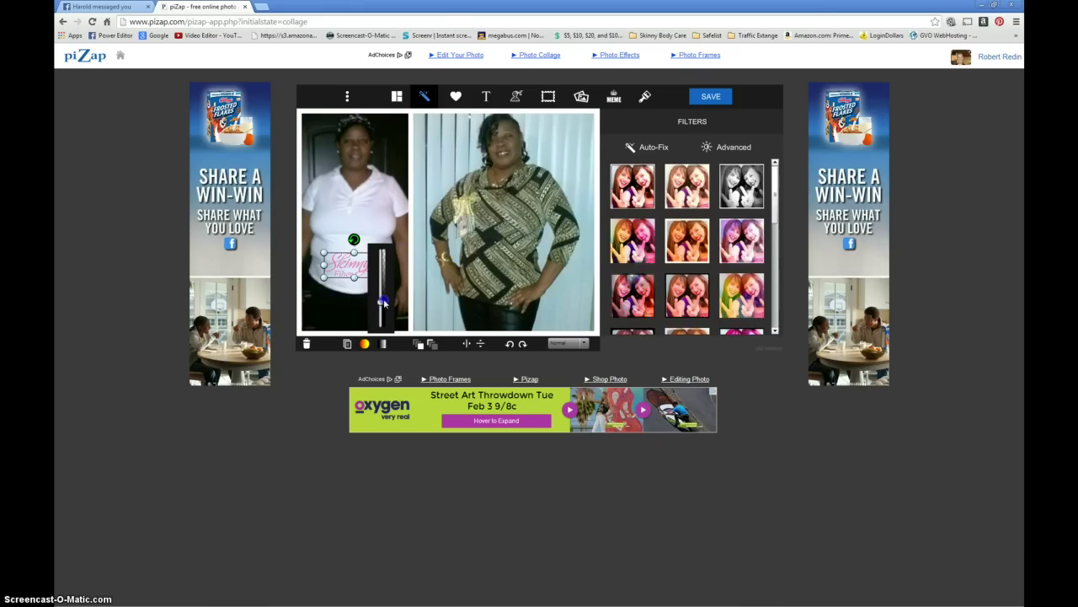
pyautogui.moveTo(383, 303); pyautogui.dragTo(382, 272)
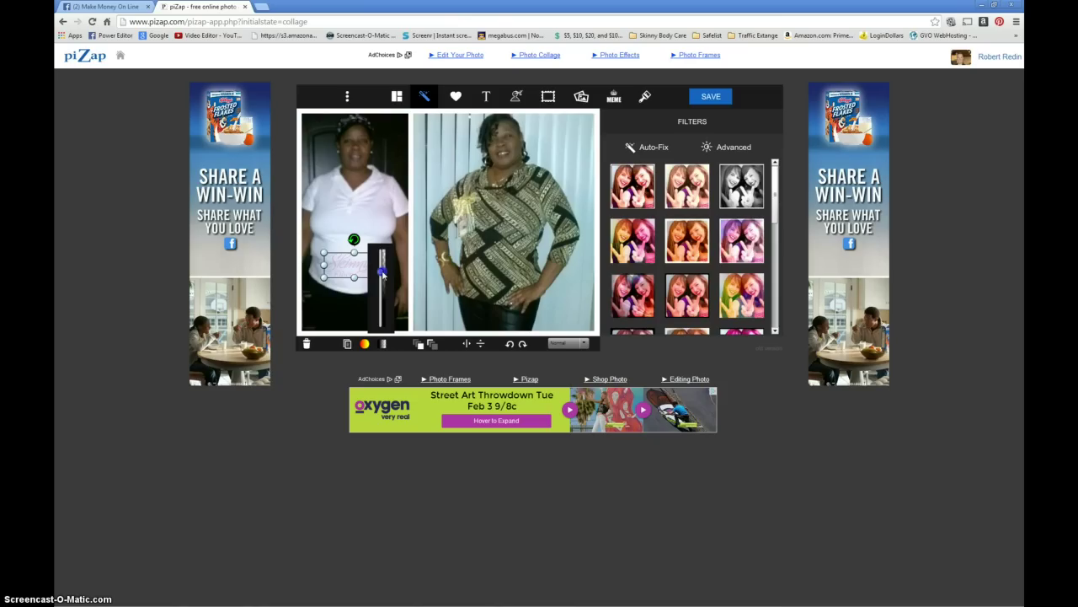
pyautogui.moveTo(381, 272); pyautogui.dragTo(378, 300)
pyautogui.click(401, 344)
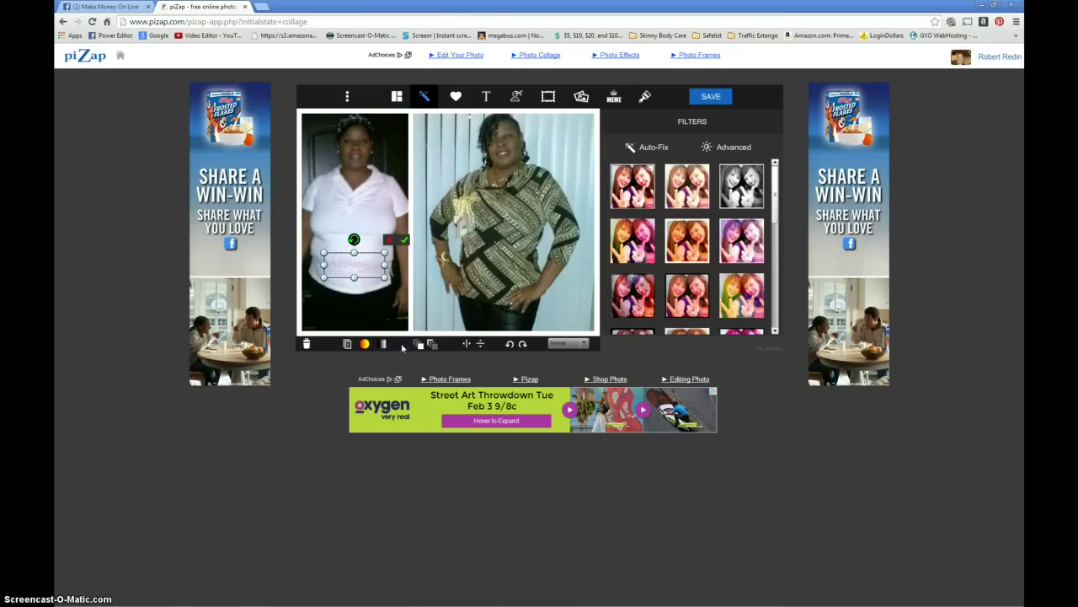
pyautogui.moveTo(406, 239)
# Add a second copy of the pink logo SFLogo_WordsOnly_Pink_zps27e16253 from the Downloads folder to the collage
pyautogui.click(578, 98)
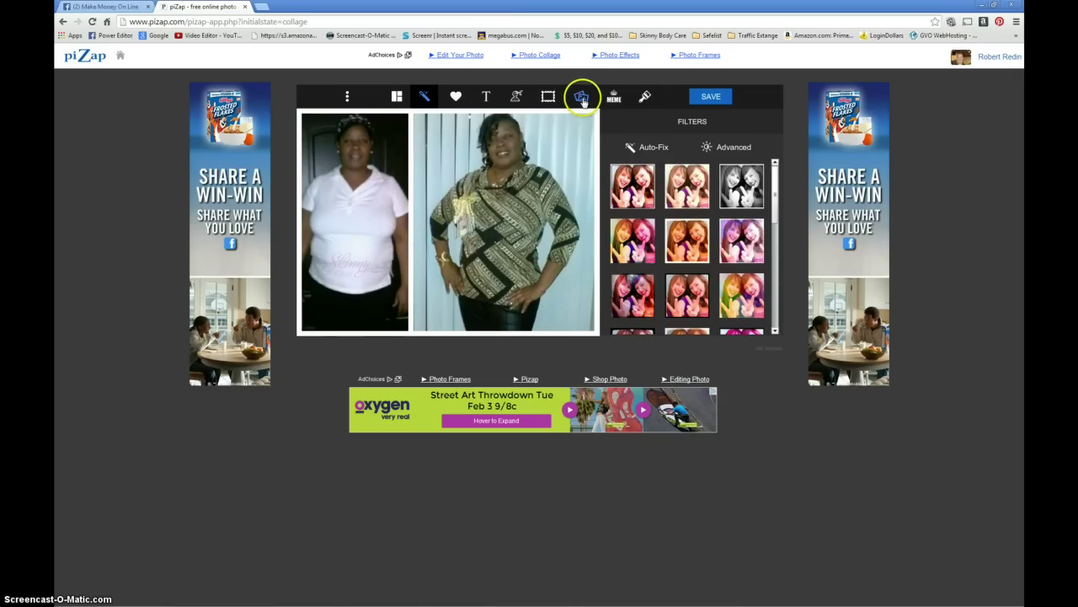
pyautogui.click(582, 101)
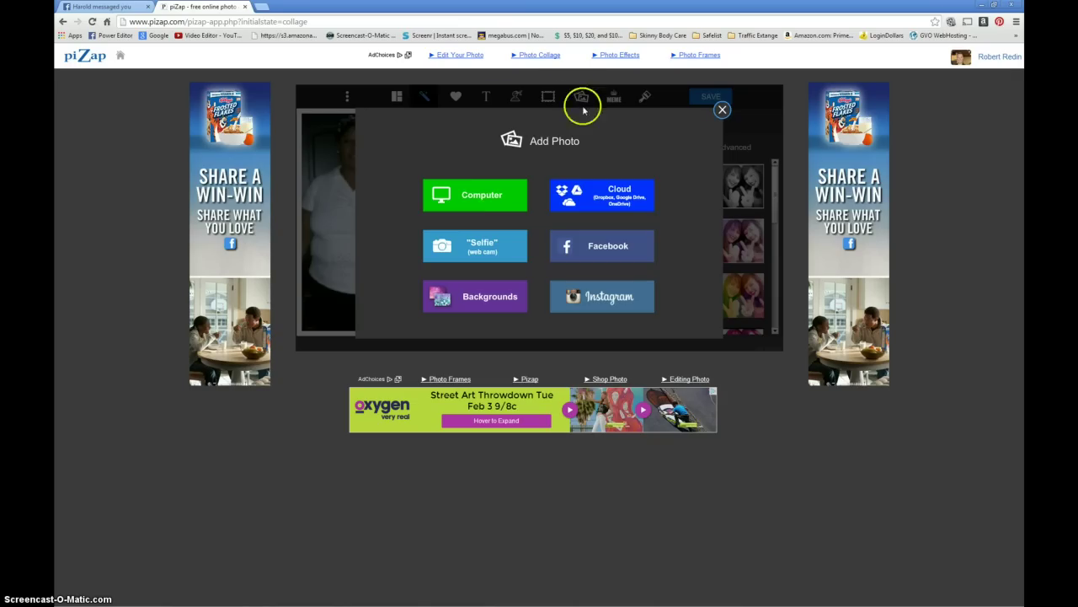
pyautogui.click(473, 195)
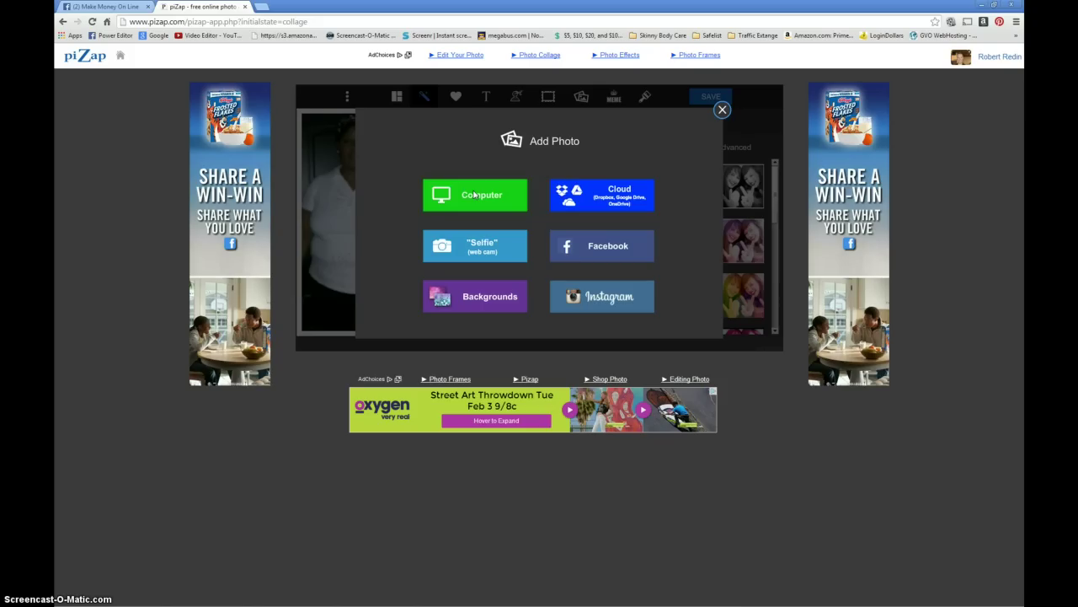
pyautogui.click(477, 207)
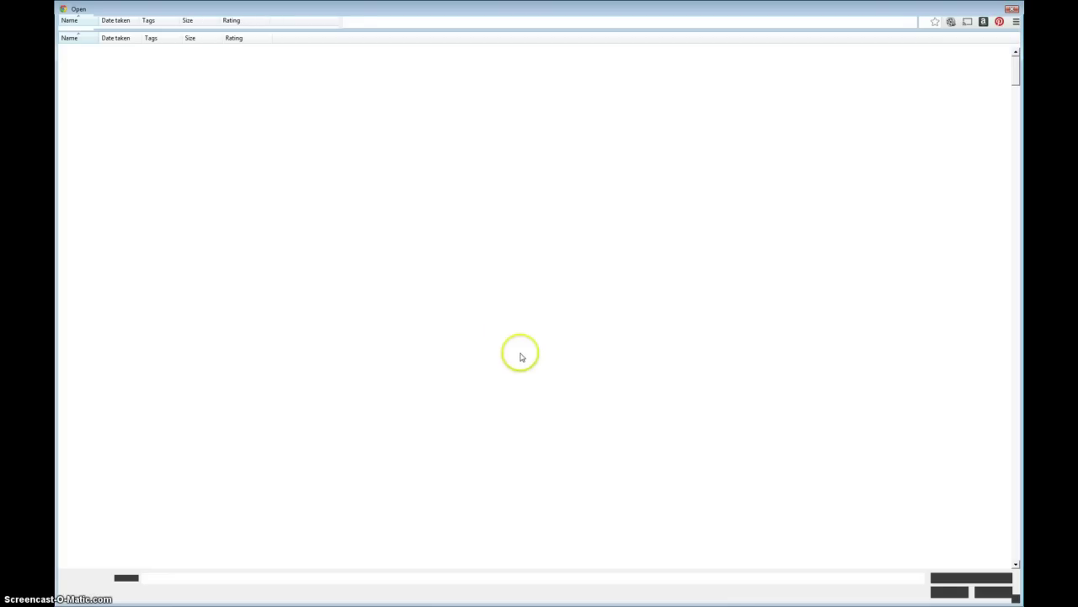
pyautogui.click(541, 373)
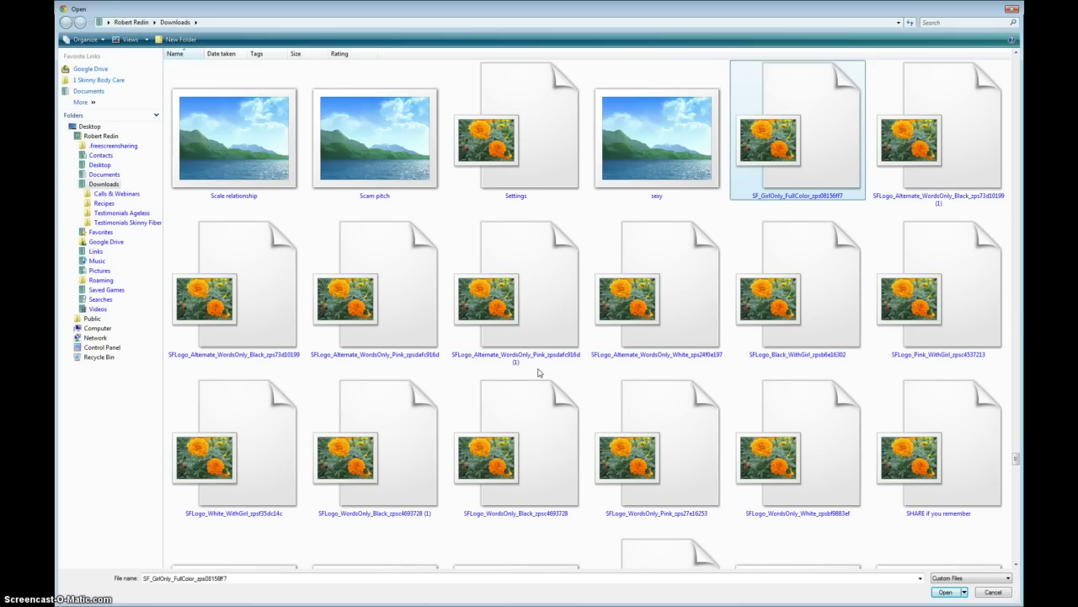
pyautogui.click(646, 477)
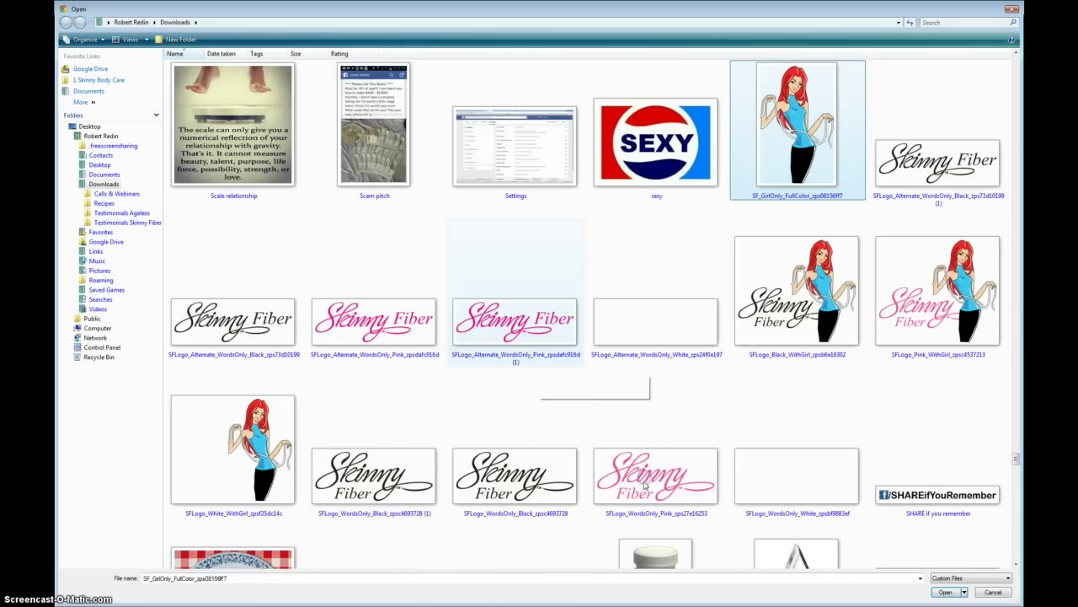
pyautogui.doubleClick(645, 484)
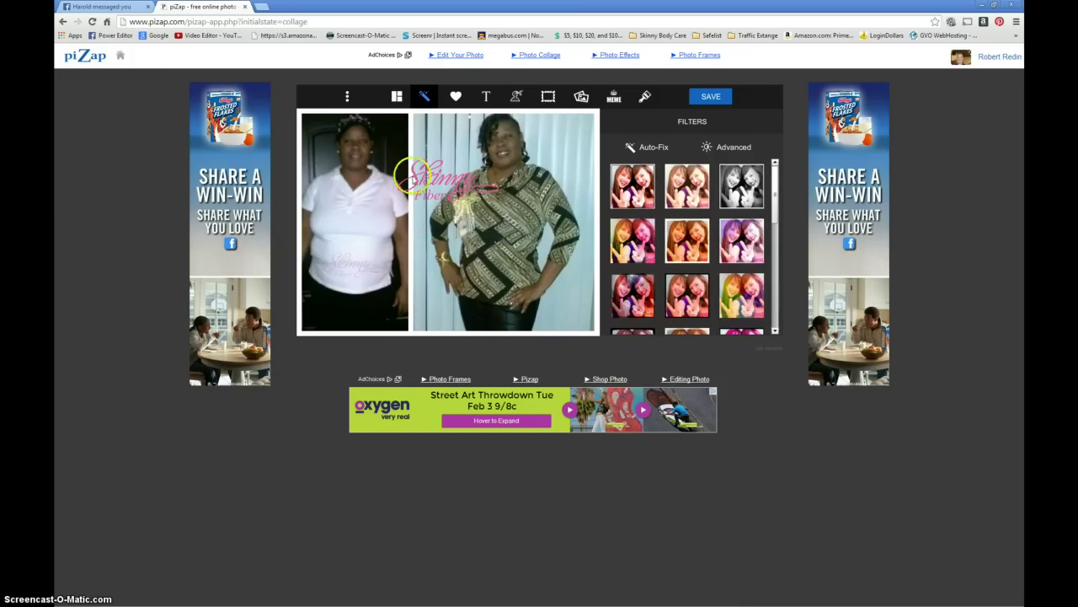
# Move the second logo onto the woman's waist in the after photo and shrink it to match the first logo's size
pyautogui.click(420, 170)
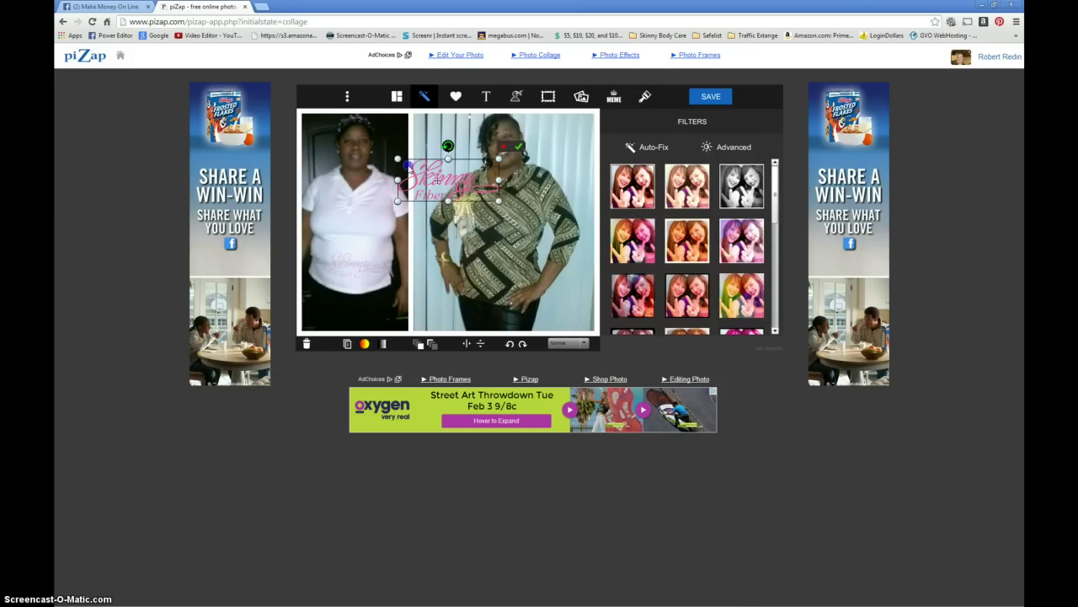
pyautogui.moveTo(407, 164); pyautogui.dragTo(498, 273)
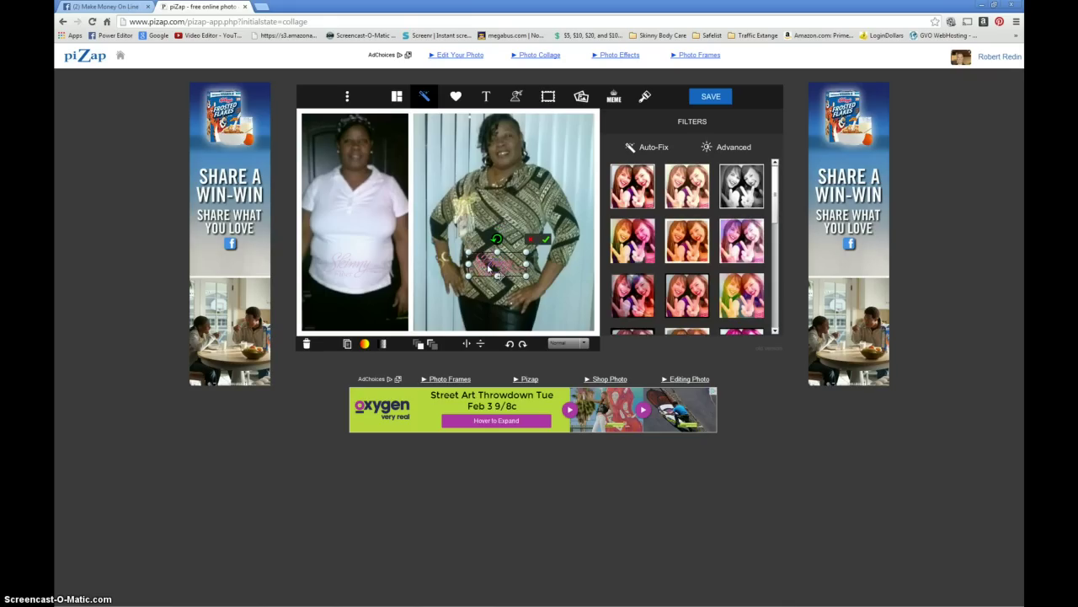
pyautogui.click(514, 245)
# Raise the transparency of the logo on the after photo until it is a faint watermark, and apply the edit
pyautogui.click(384, 347)
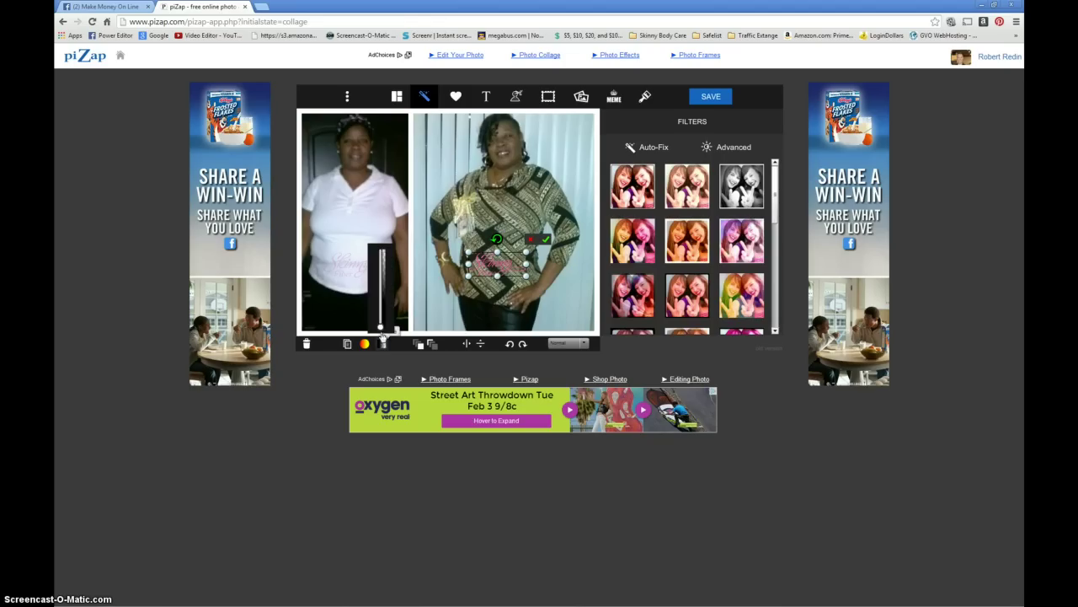
pyautogui.moveTo(381, 320); pyautogui.dragTo(383, 293)
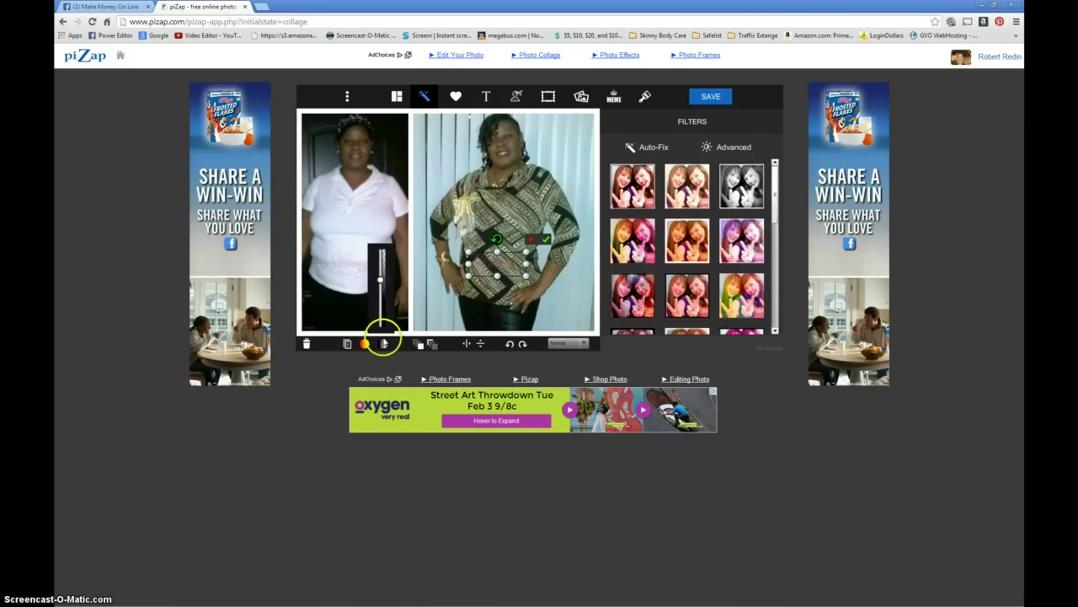
pyautogui.click(383, 341)
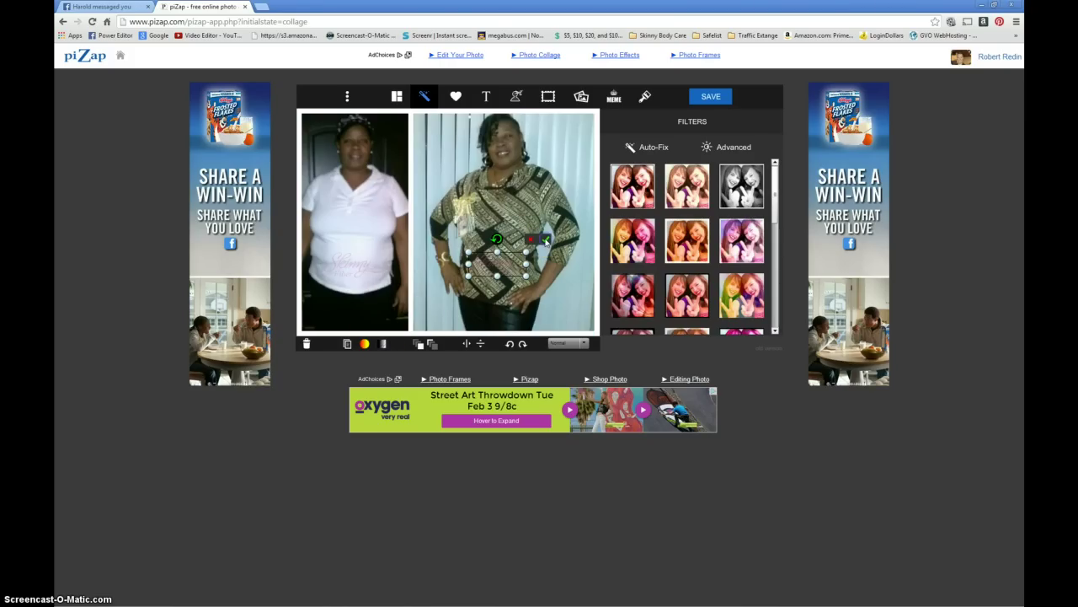
pyautogui.click(546, 241)
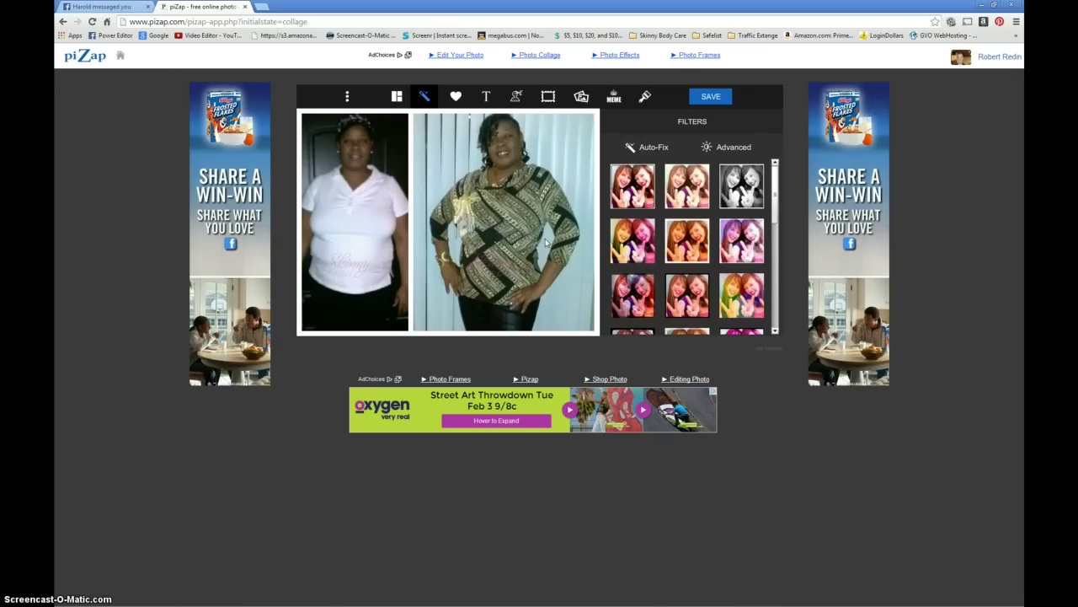
# Add a text caption to the collage reading "10 Months on Skinny Fiber"
pyautogui.click(487, 98)
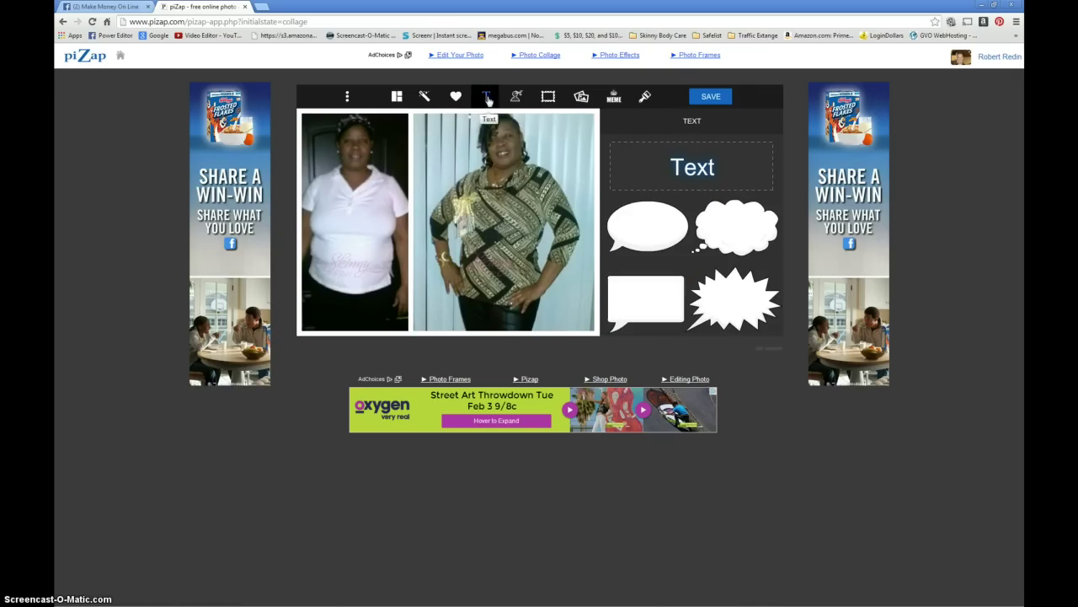
pyautogui.click(707, 170)
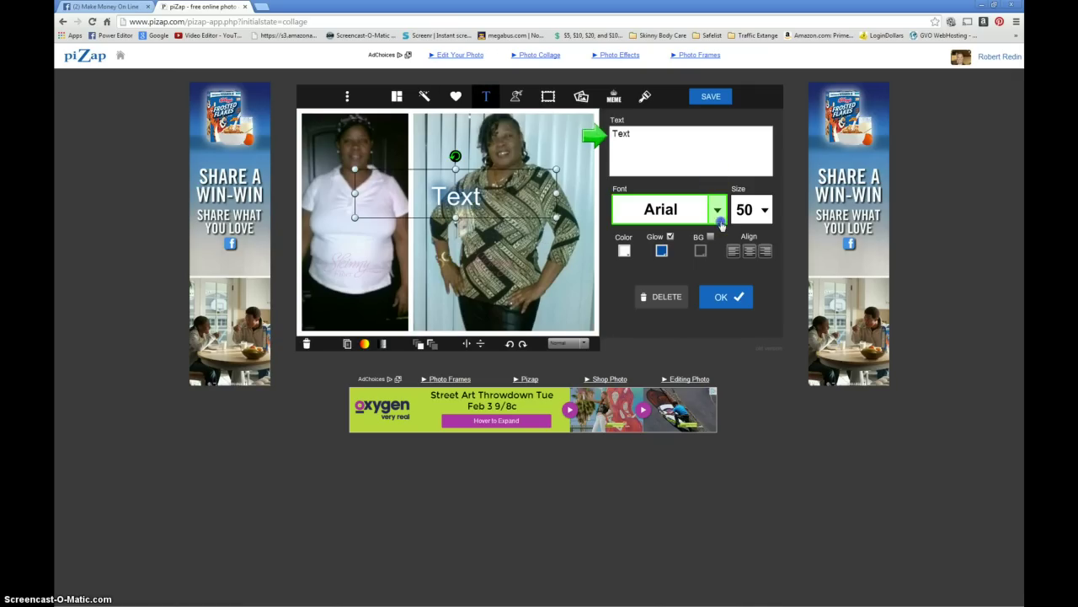
pyautogui.click(718, 210)
pyautogui.click(470, 244)
pyautogui.scroll(-1, 470, 244)
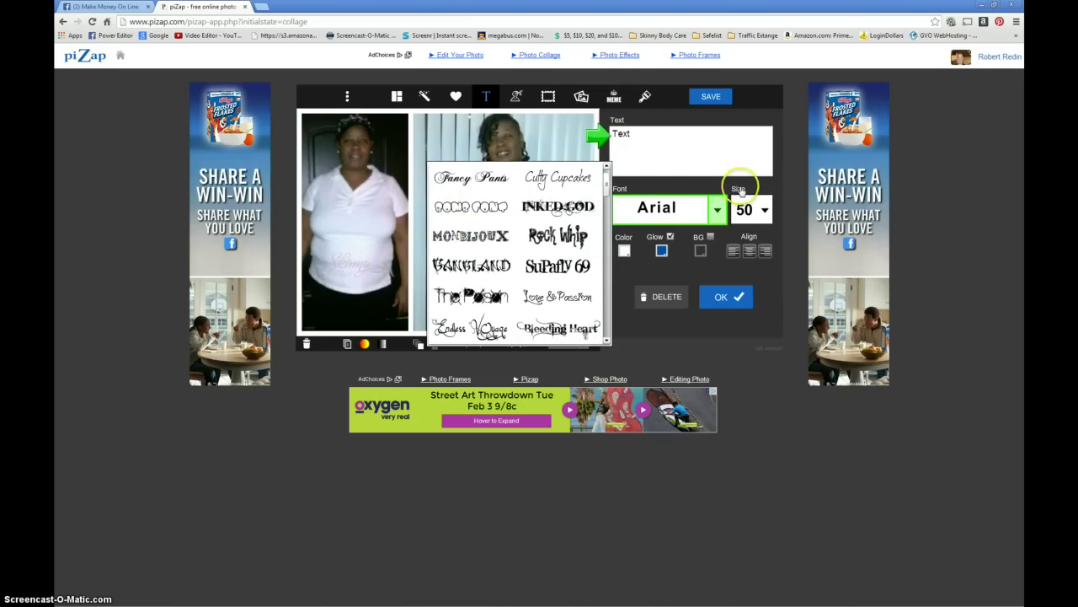
pyautogui.click(765, 211)
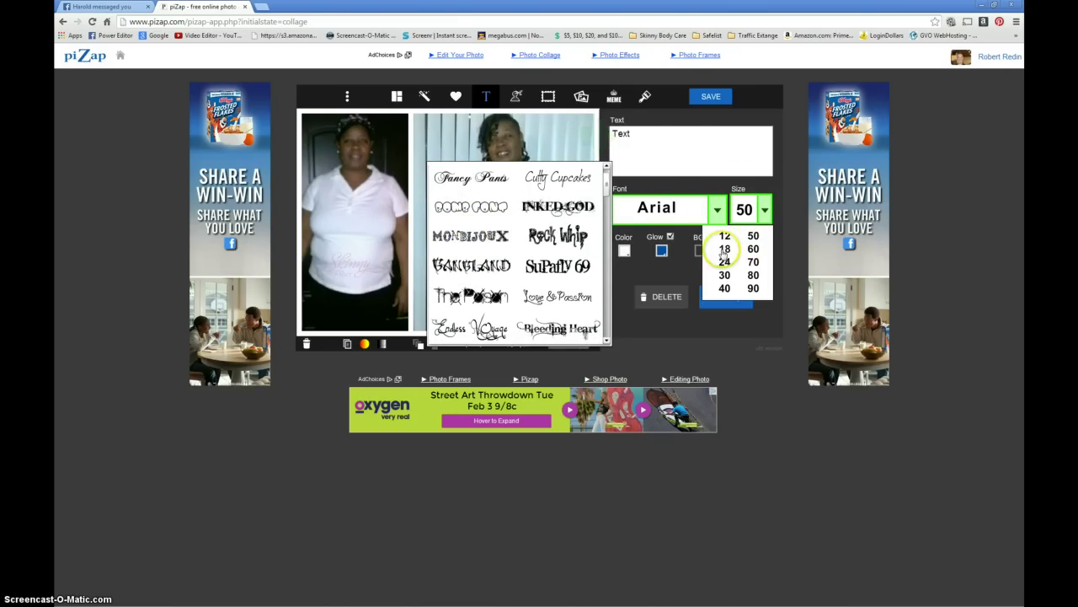
pyautogui.moveTo(669, 137); pyautogui.dragTo(599, 138)
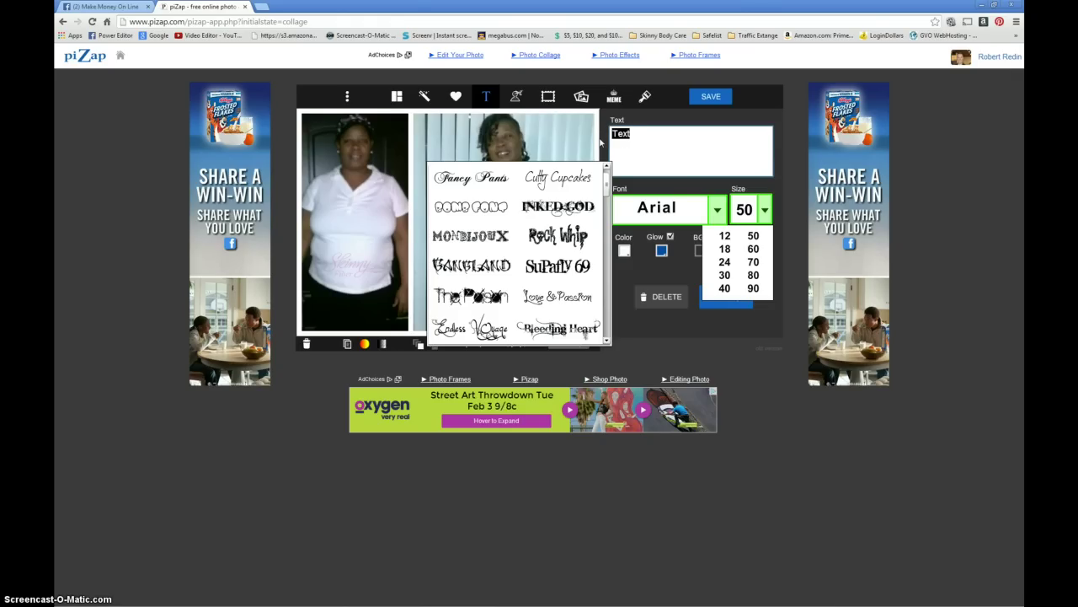
pyautogui.write('Lost')
pyautogui.press('BackSpace')
pyautogui.write('10 Months on')
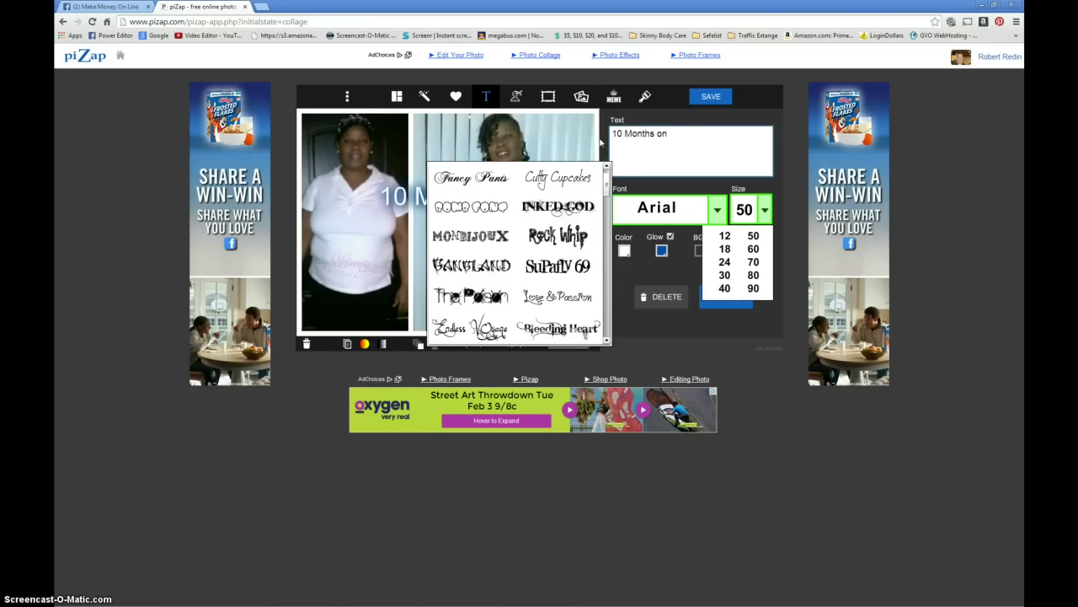
pyautogui.write(' Skinny F')
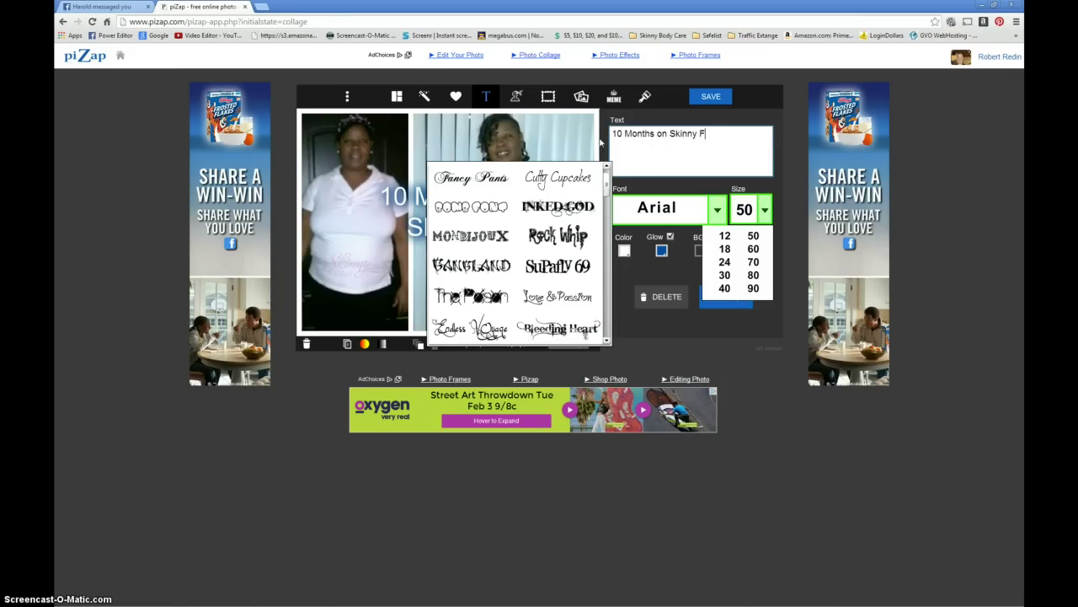
pyautogui.write('iber')
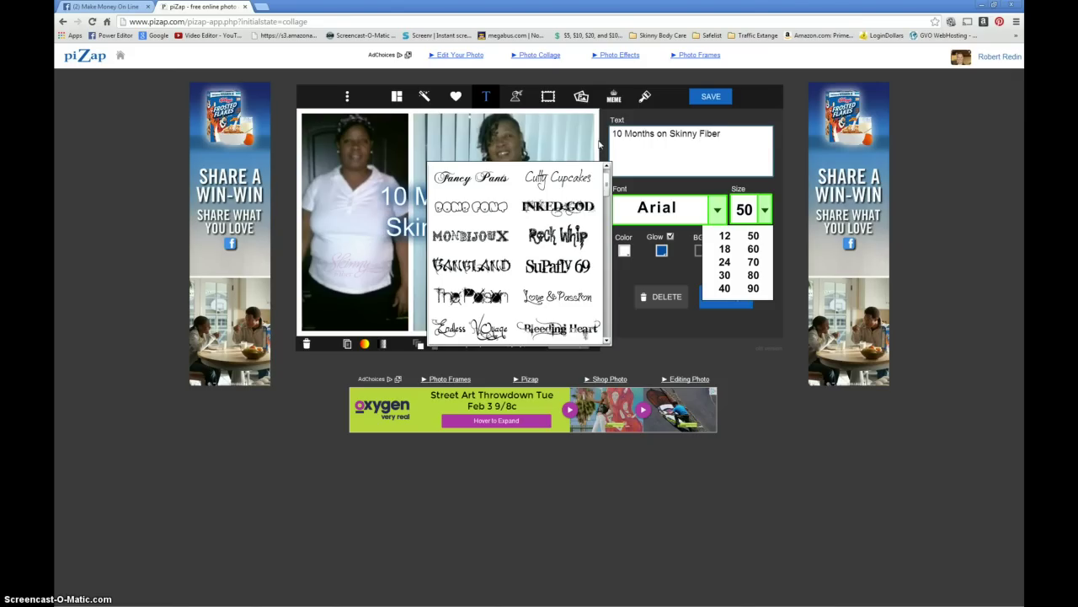
# Use the Arial font for the caption and set its text size to 30
pyautogui.click(503, 175)
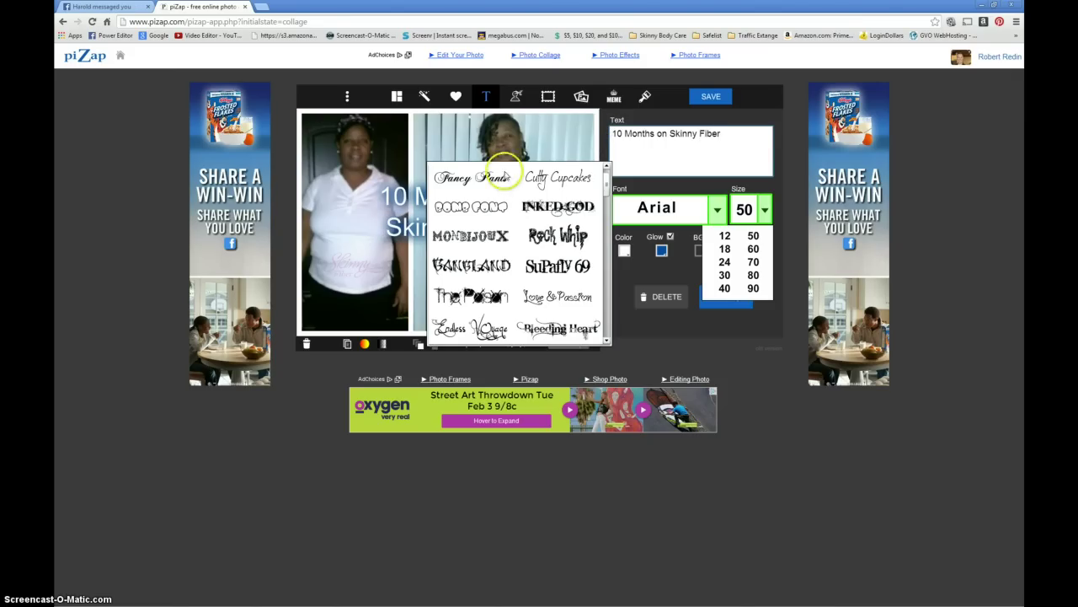
pyautogui.click(606, 166)
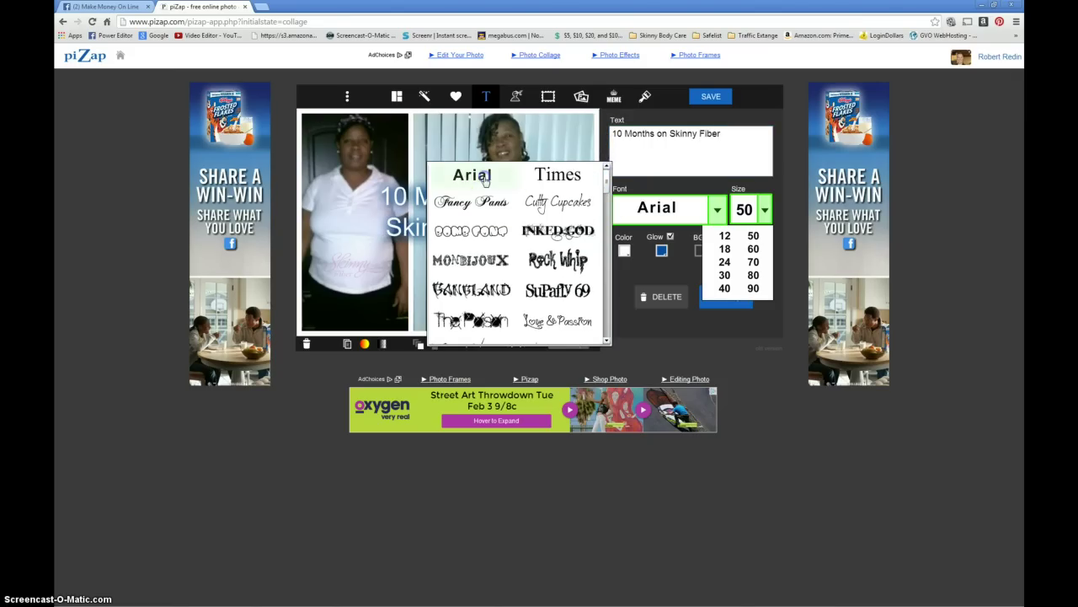
pyautogui.click(485, 179)
pyautogui.click(459, 203)
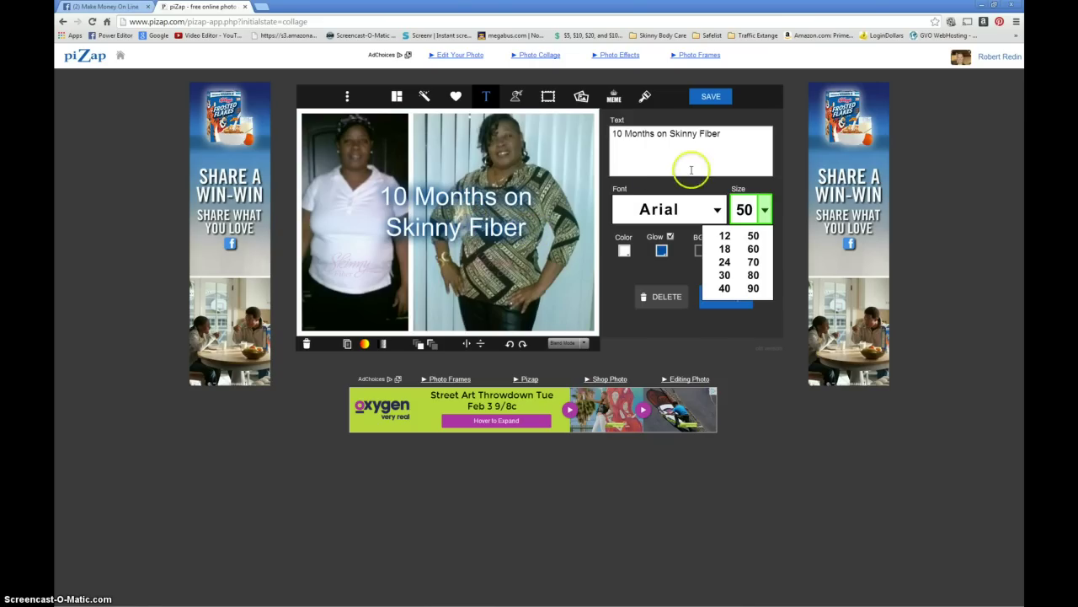
pyautogui.click(768, 214)
pyautogui.click(725, 262)
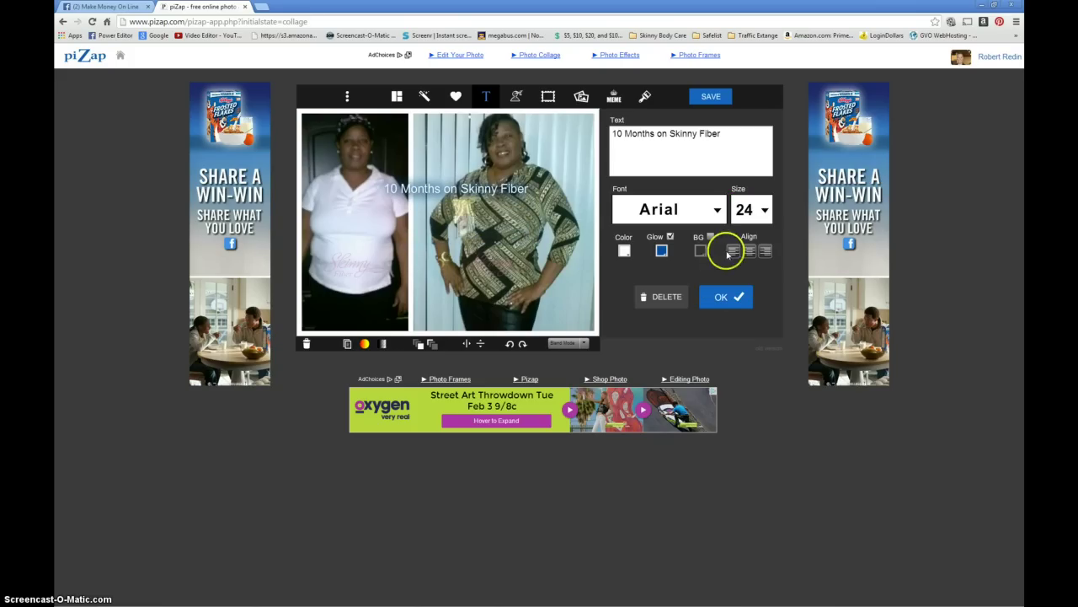
pyautogui.click(764, 210)
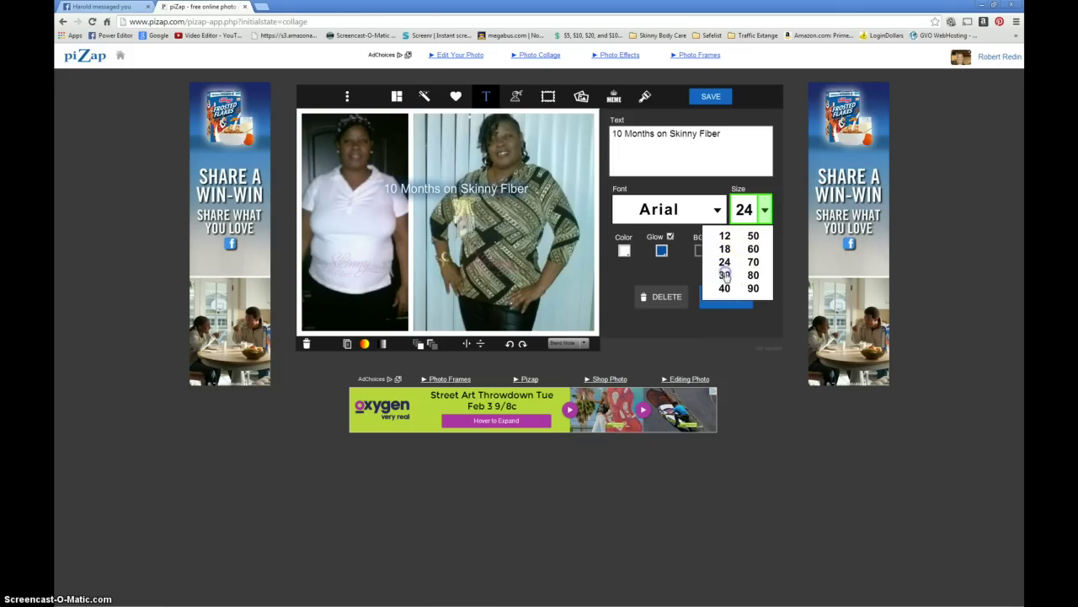
pyautogui.click(724, 275)
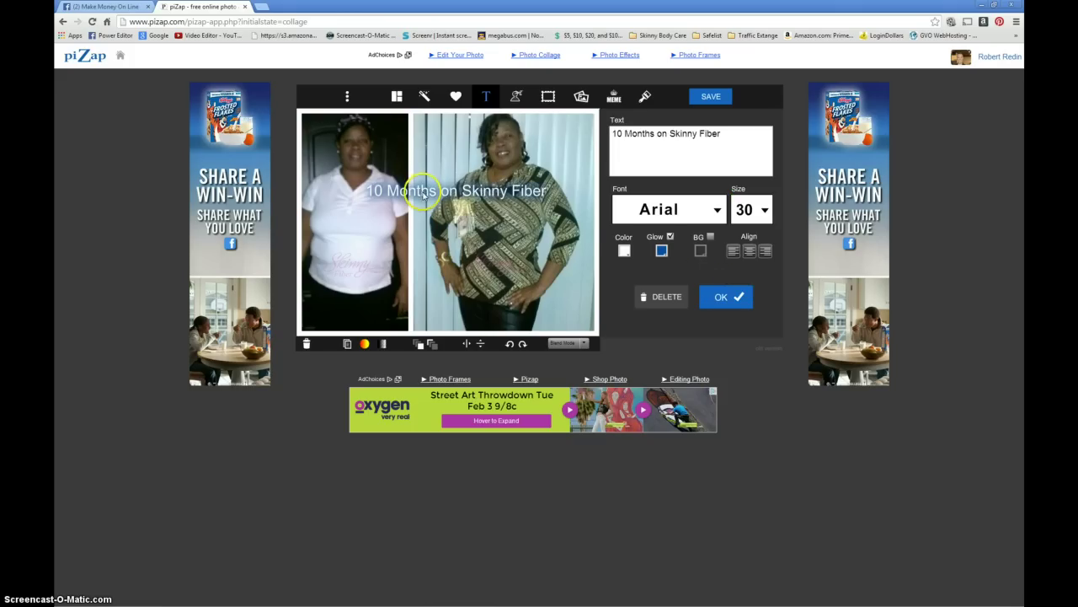
# Change the glow colour around the caption text to red
pyautogui.click(692, 259)
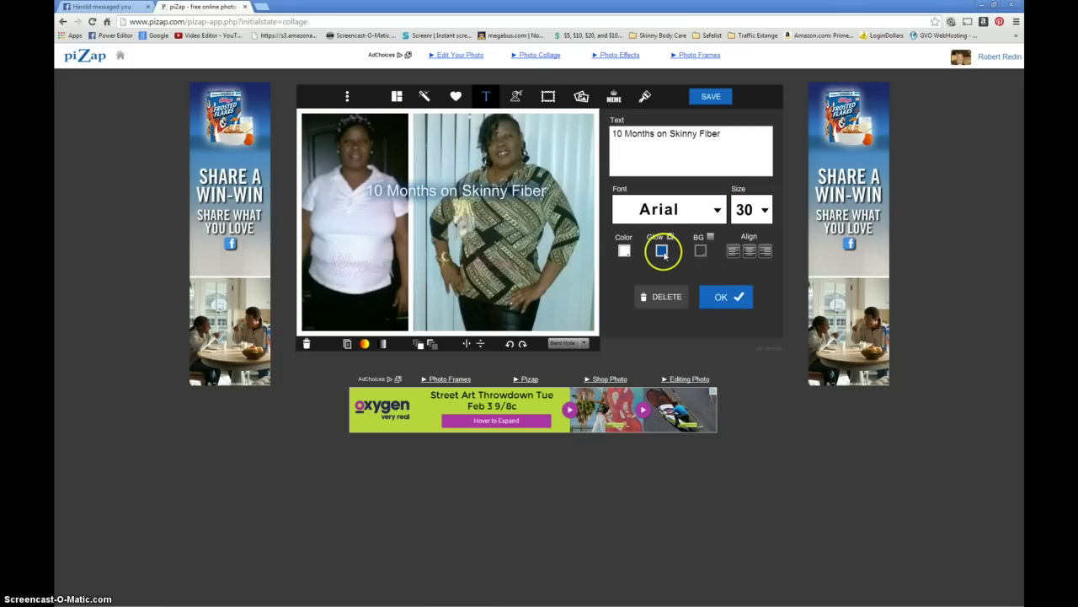
pyautogui.click(662, 249)
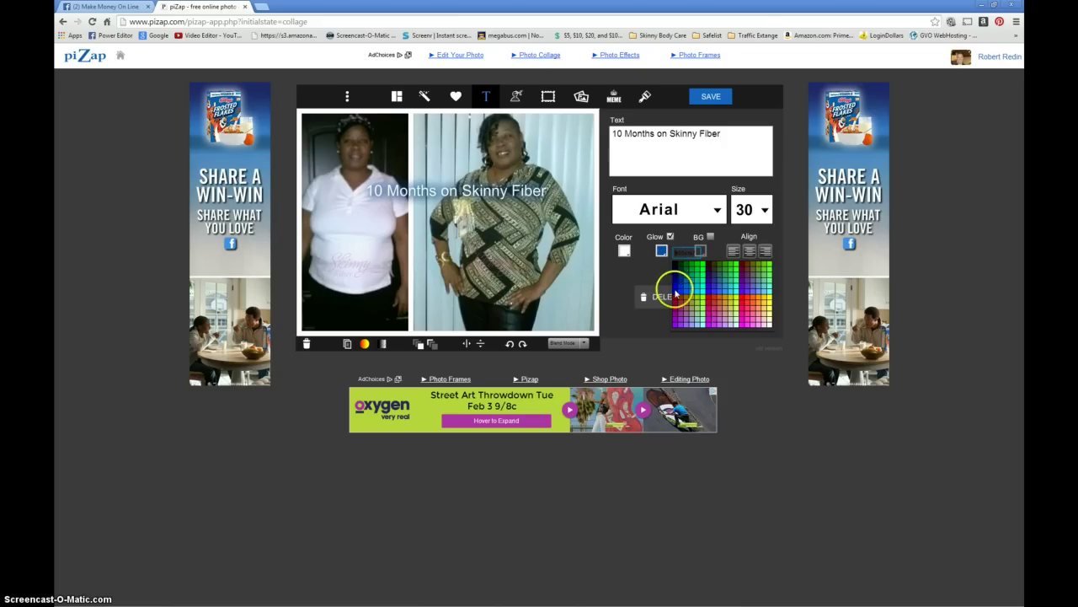
pyautogui.click(712, 305)
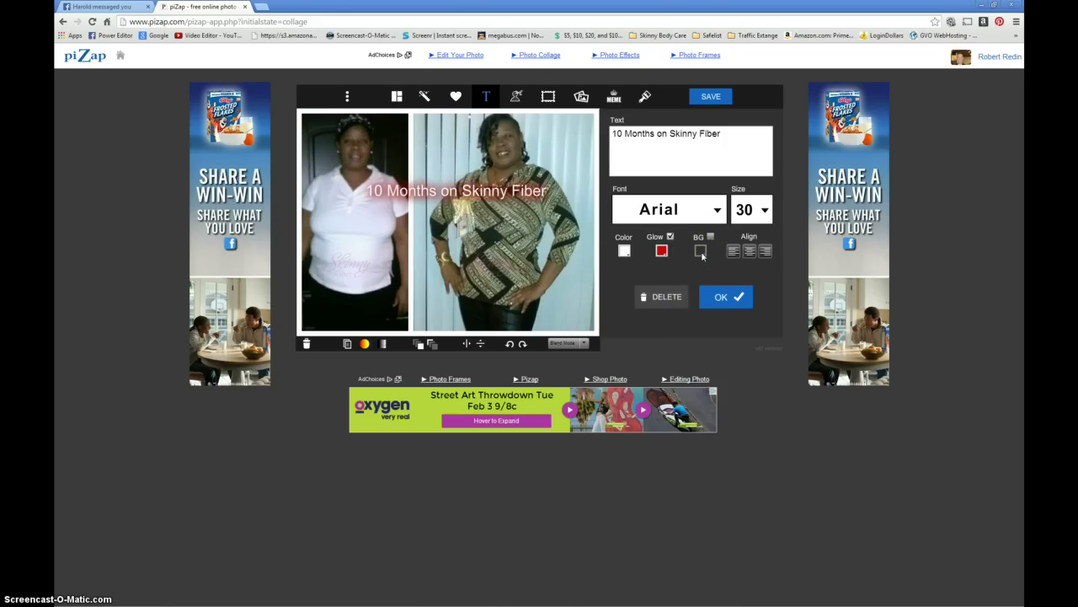
# Try a black background behind the caption text
pyautogui.click(710, 237)
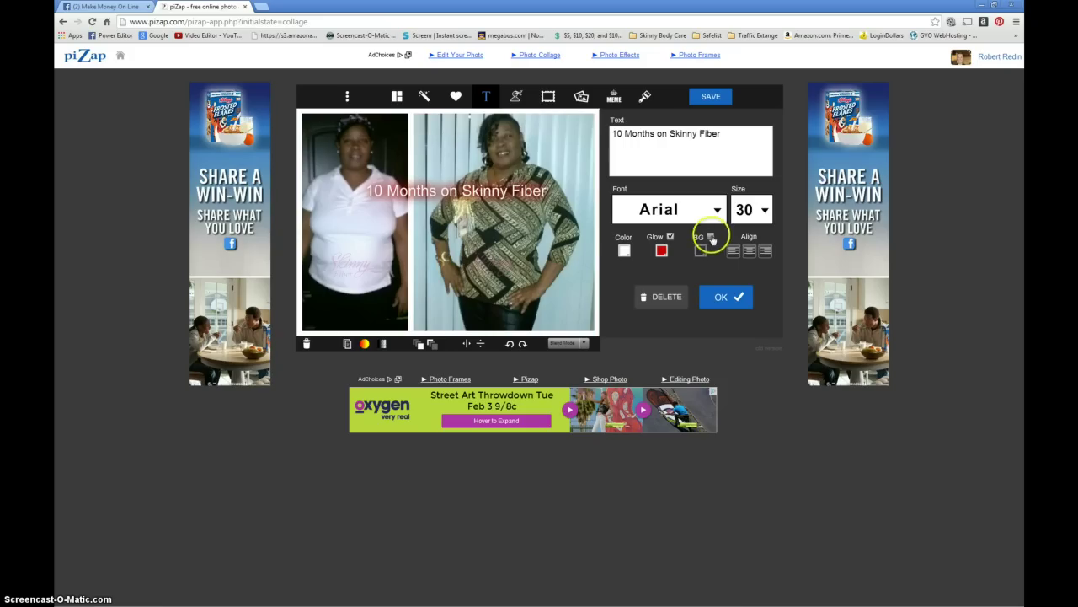
pyautogui.click(699, 247)
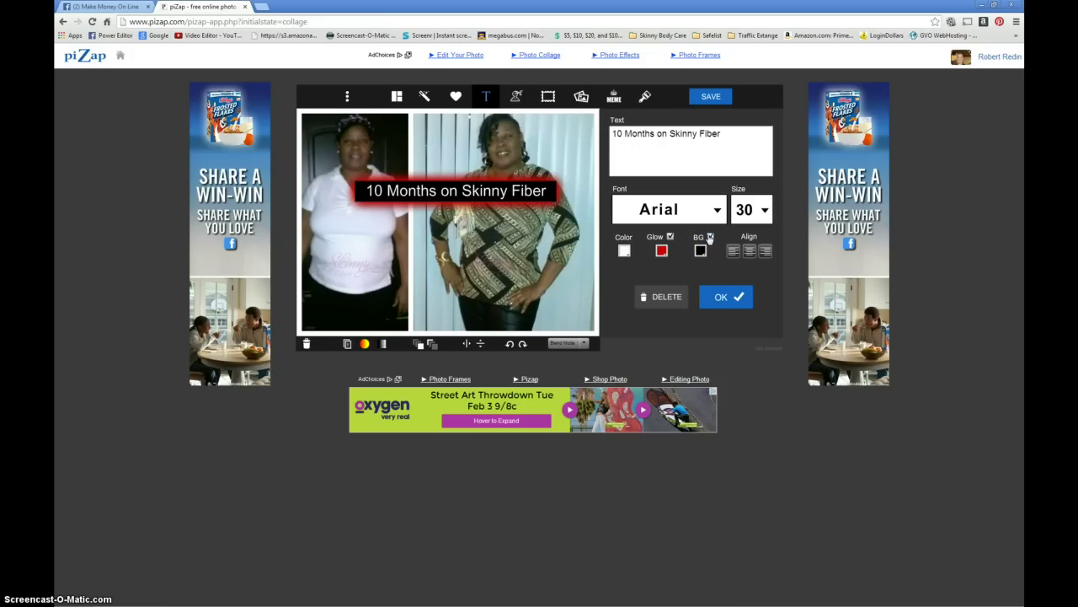
pyautogui.click(710, 238)
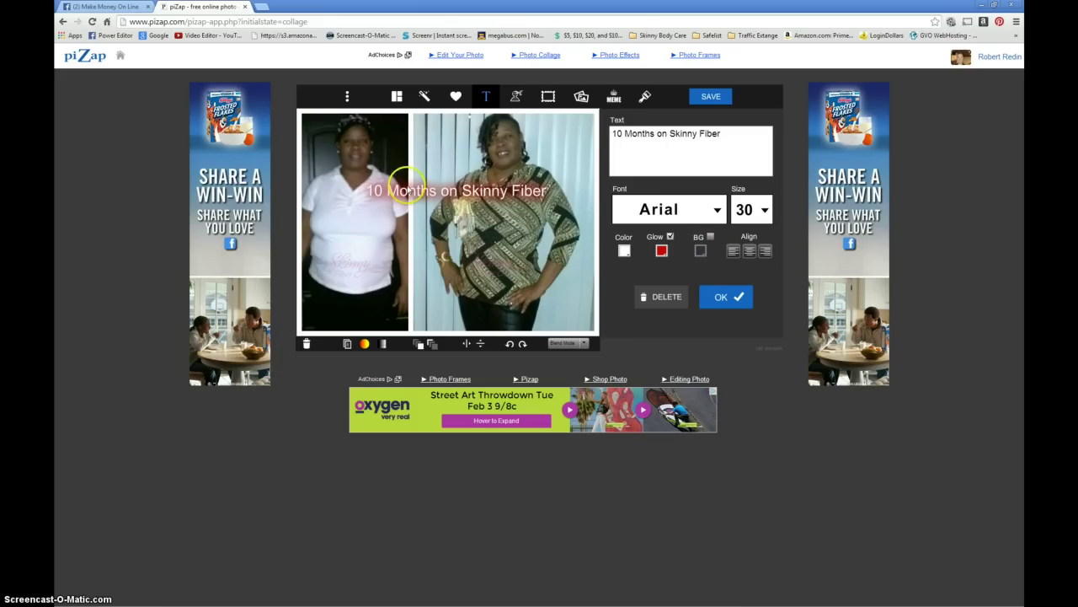
# Move the caption to the bottom of the collage, centred across both photos, and apply the text edit
pyautogui.moveTo(434, 201); pyautogui.dragTo(413, 311)
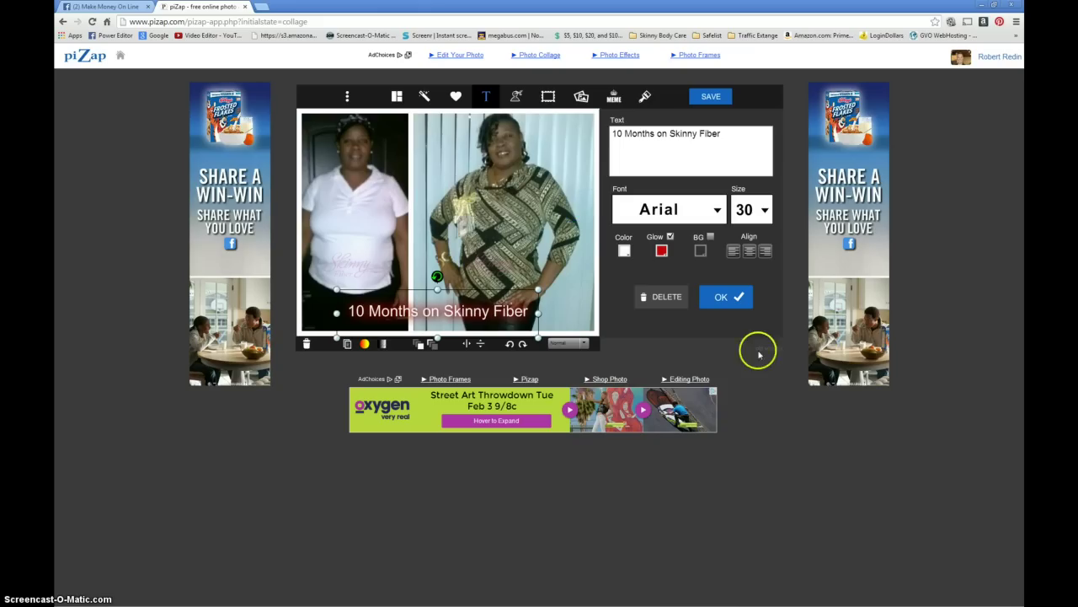
pyautogui.click(729, 300)
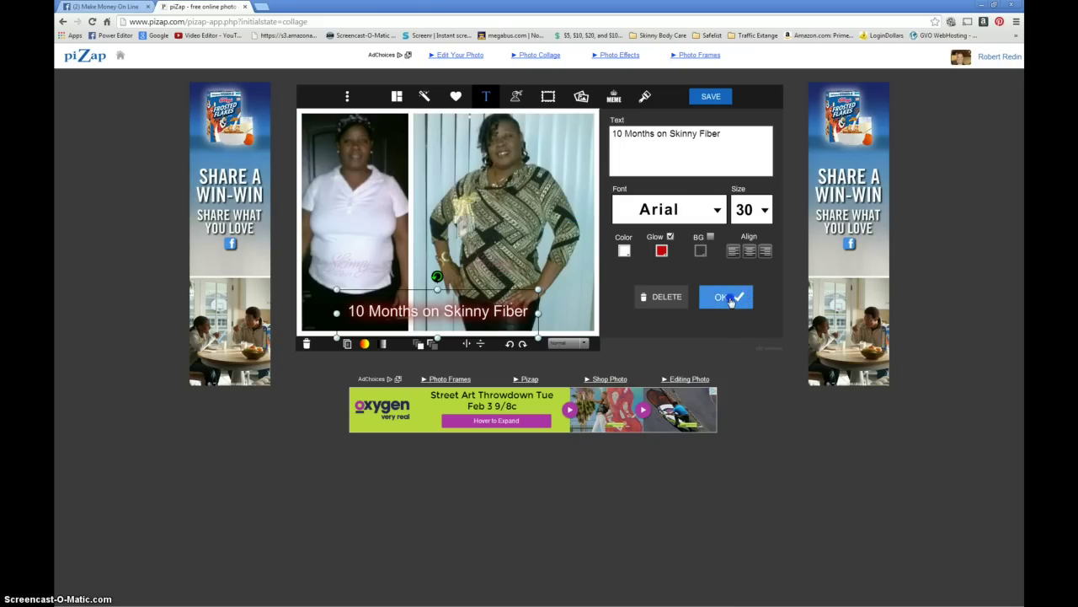
# Save the collage to the computer and piZap with Facebook sharing off and the woman's first name as caption
pyautogui.click(711, 98)
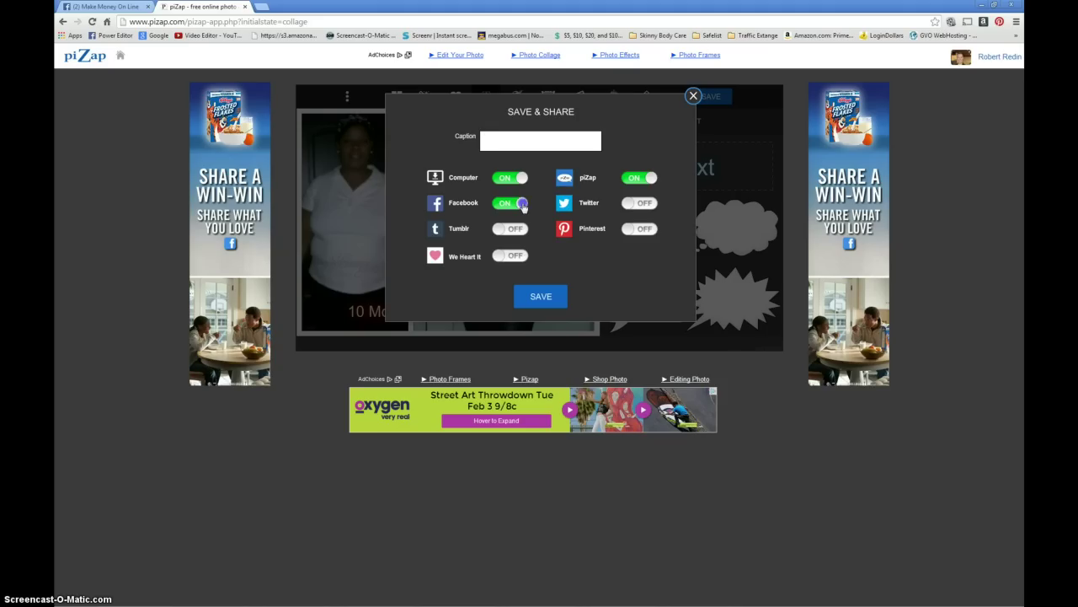
pyautogui.click(523, 207)
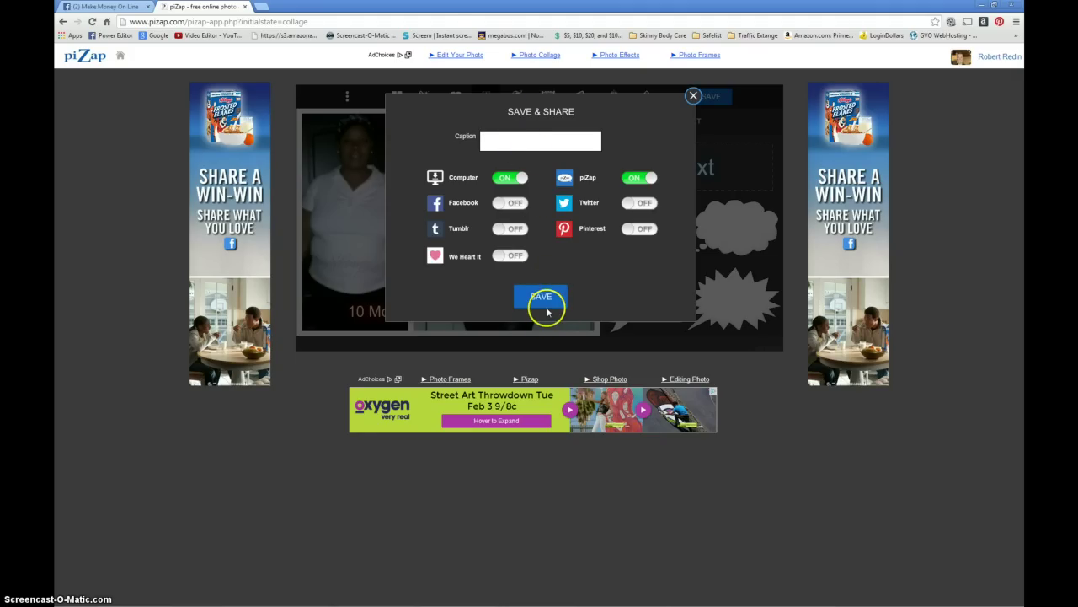
pyautogui.click(523, 148)
pyautogui.click(521, 161)
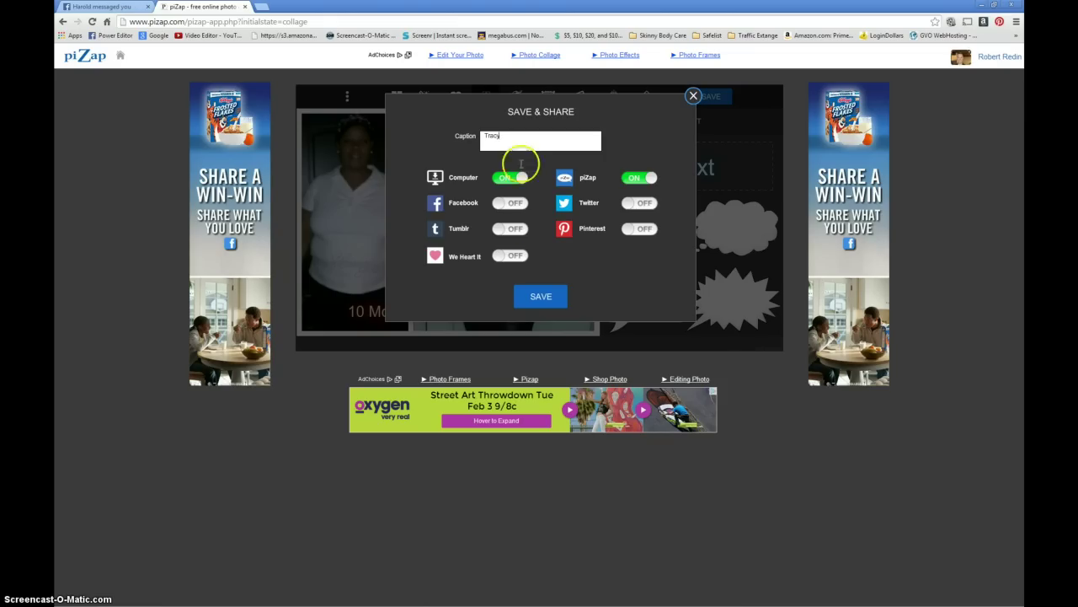
pyautogui.click(548, 295)
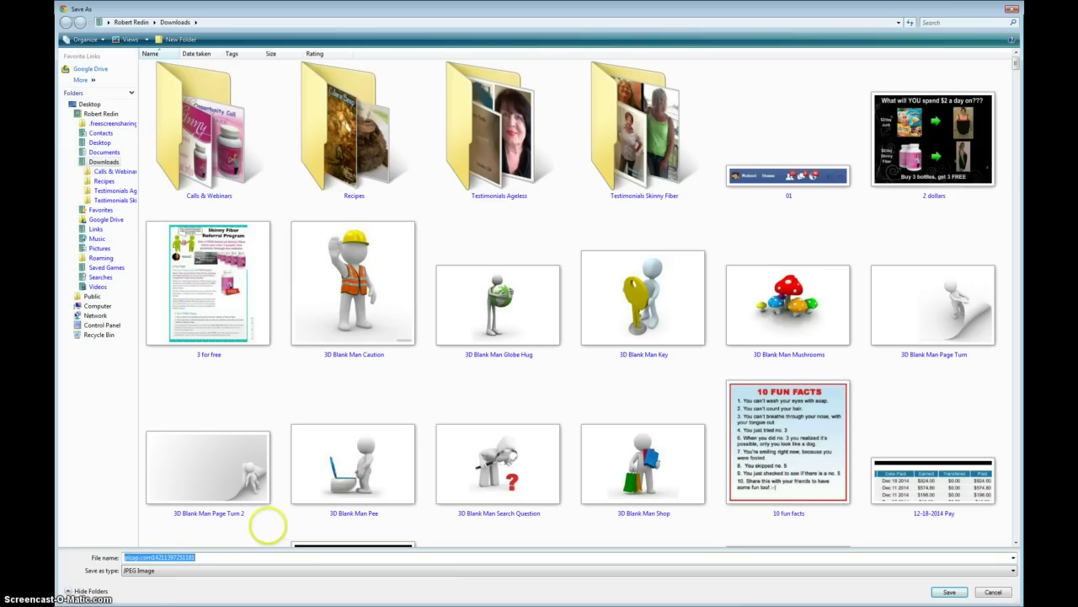
# Store the JPEG in the Testimonials Skinny Fiber folder, using the woman's first name as the file name
pyautogui.write('Tracy')
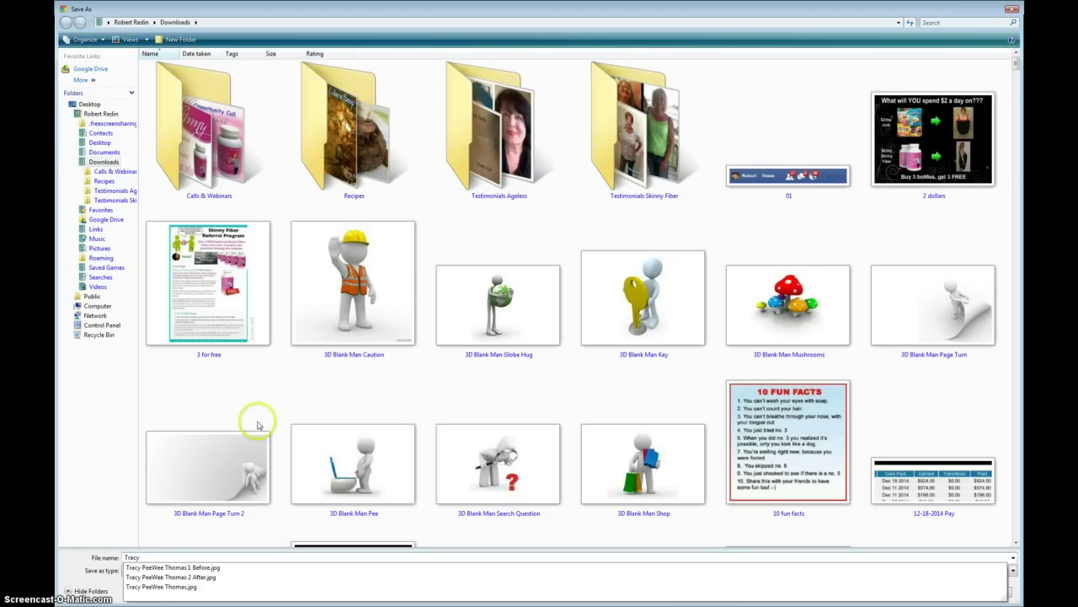
pyautogui.click(495, 137)
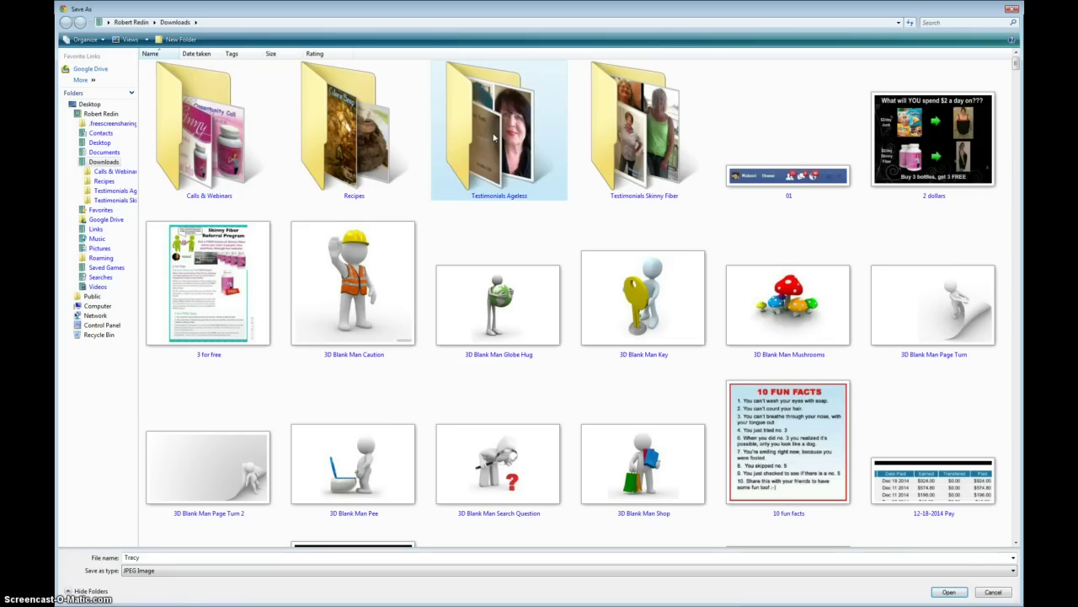
pyautogui.click(945, 591)
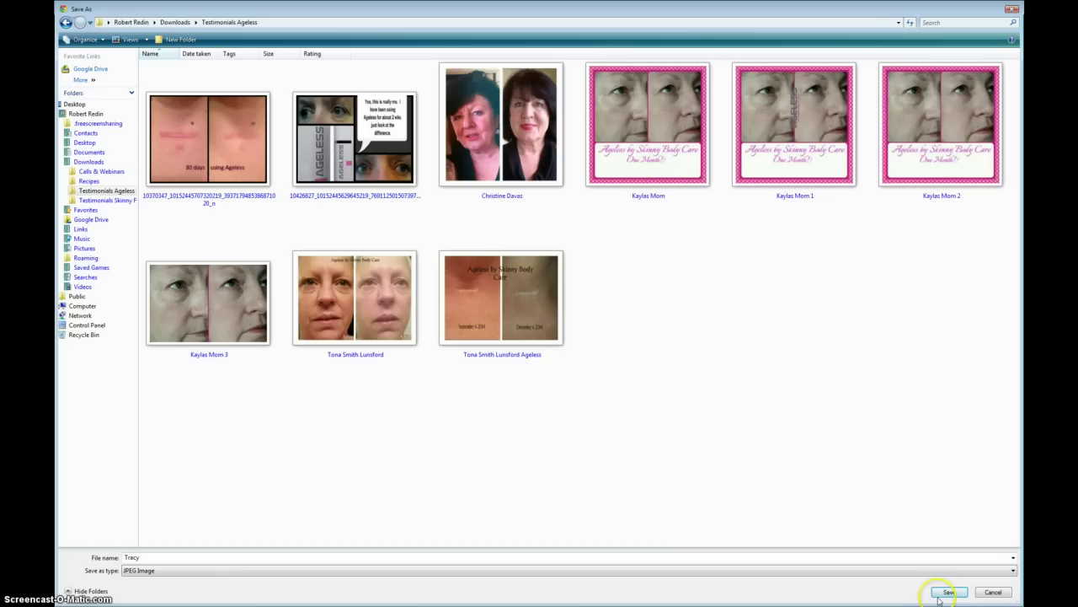
pyautogui.click(105, 199)
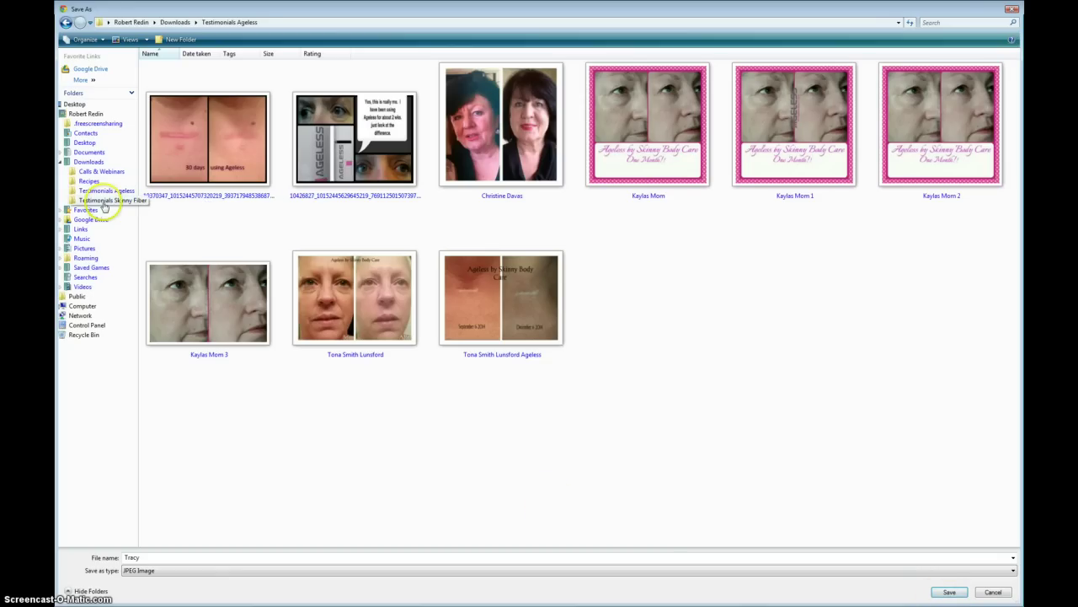
pyautogui.click(949, 592)
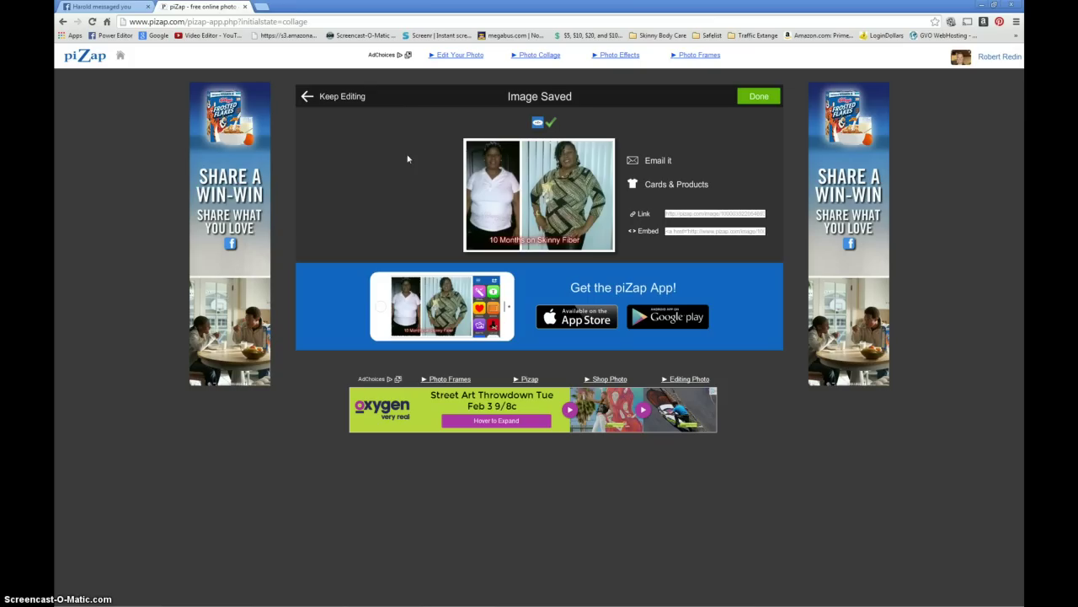
# Go to the pizap.com home page and start the editor to reach the Collage, Edit and Design choices
pyautogui.click(311, 21)
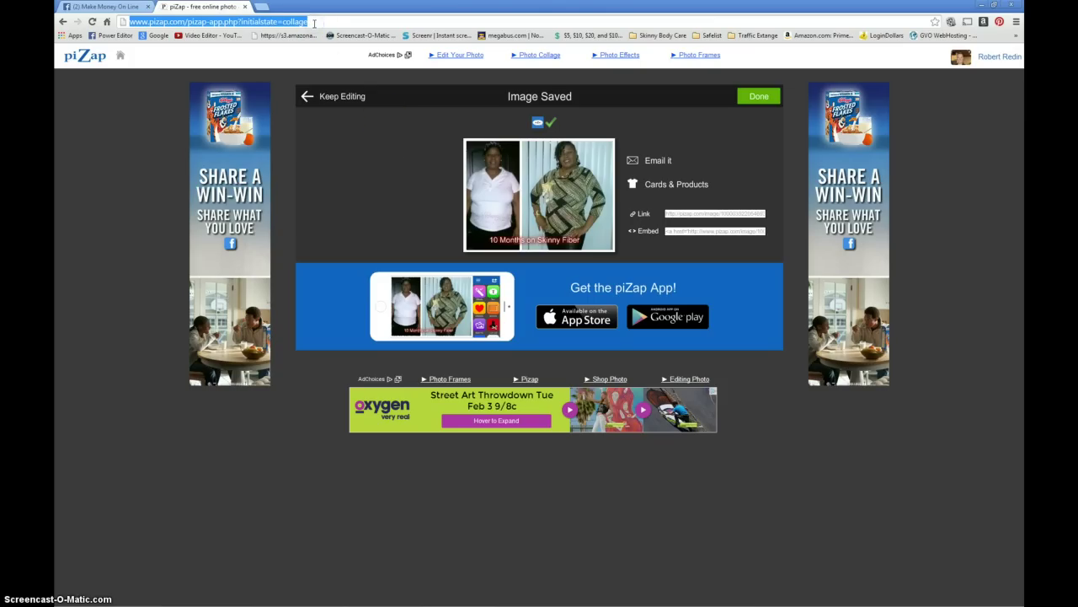
pyautogui.write('p')
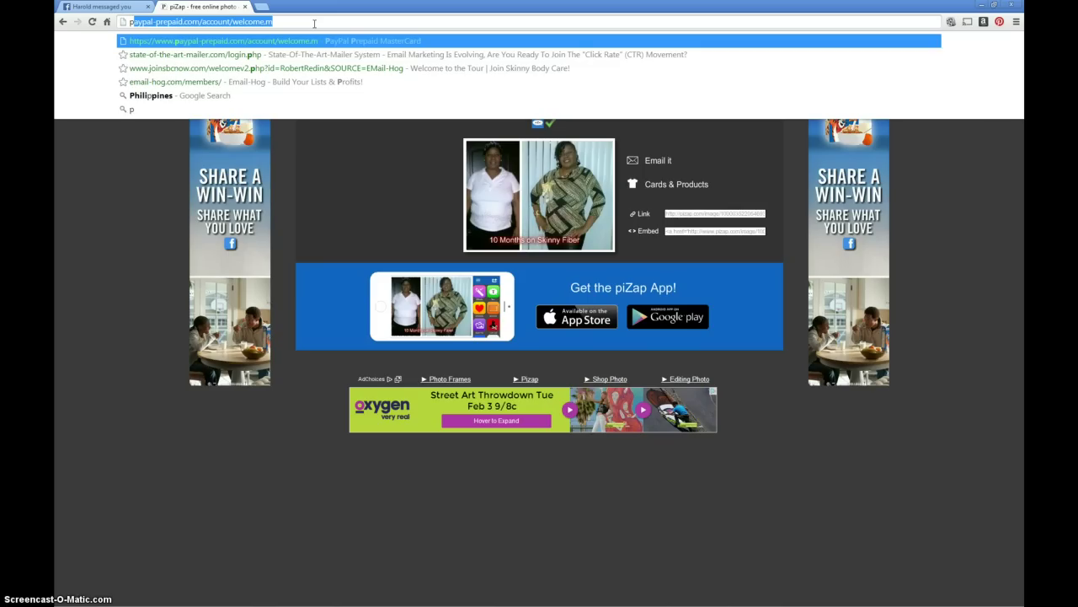
pyautogui.write('izap.com')
pyautogui.press('Return')
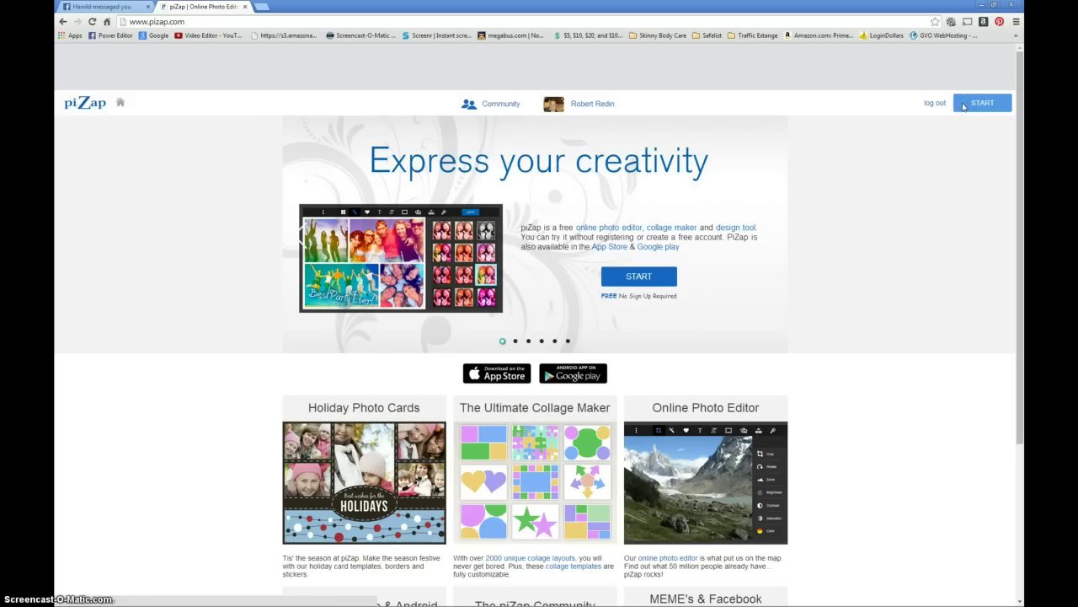
pyautogui.click(964, 104)
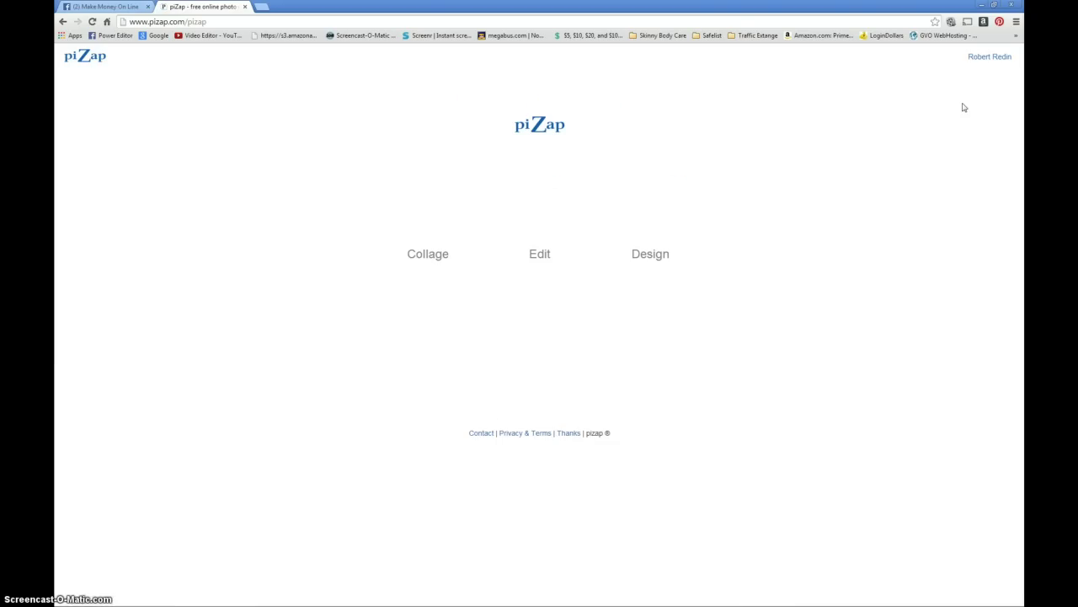
# Start a new collage and examine the landscape layouts available in the Rectangles category
pyautogui.click(384, 216)
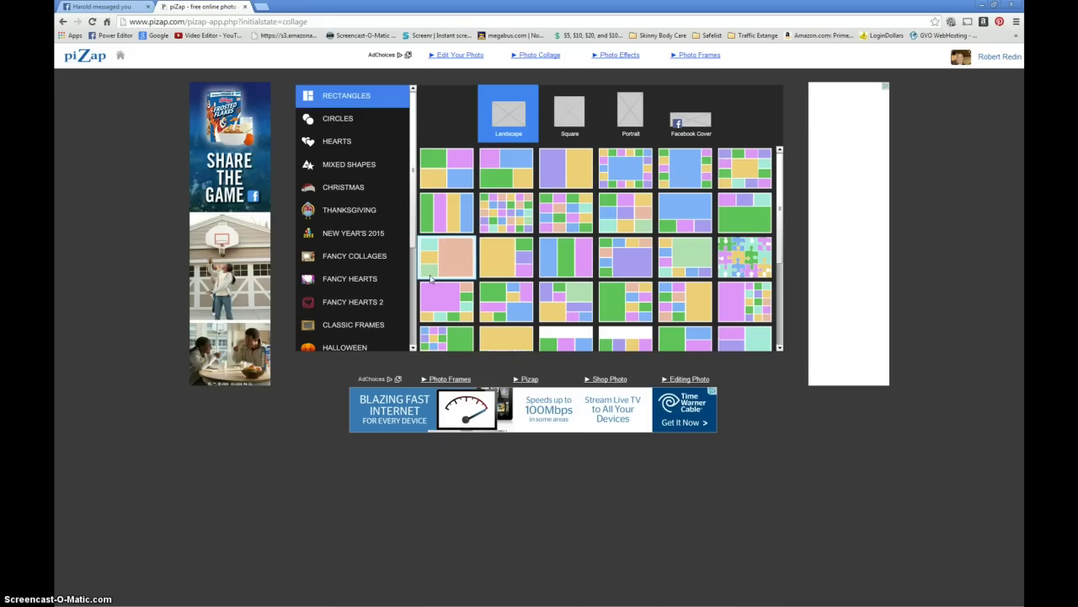
pyautogui.click(761, 250)
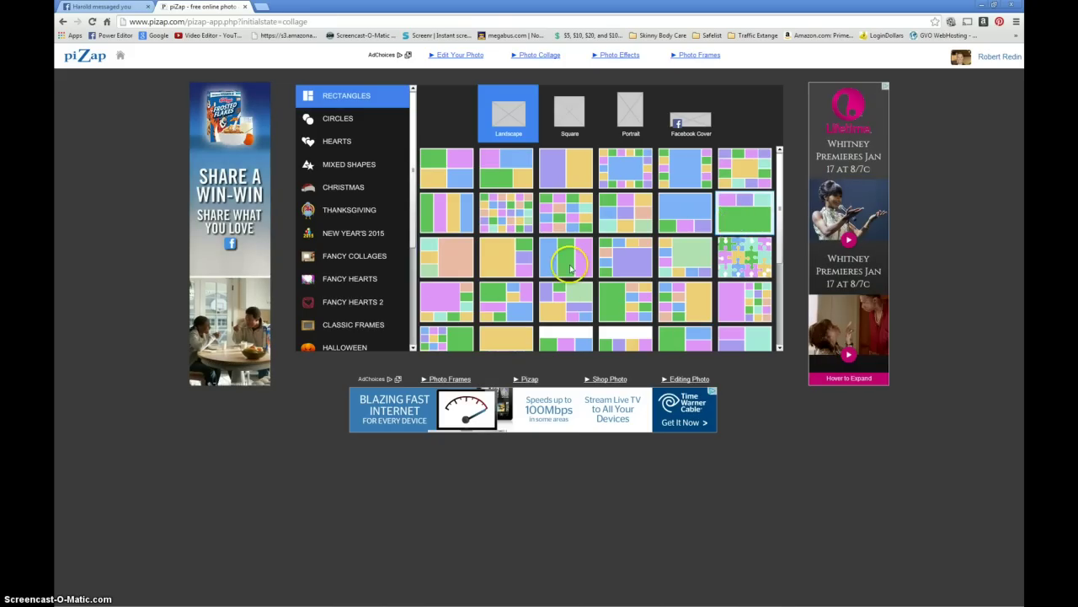
pyautogui.scroll(-1, 581, 268)
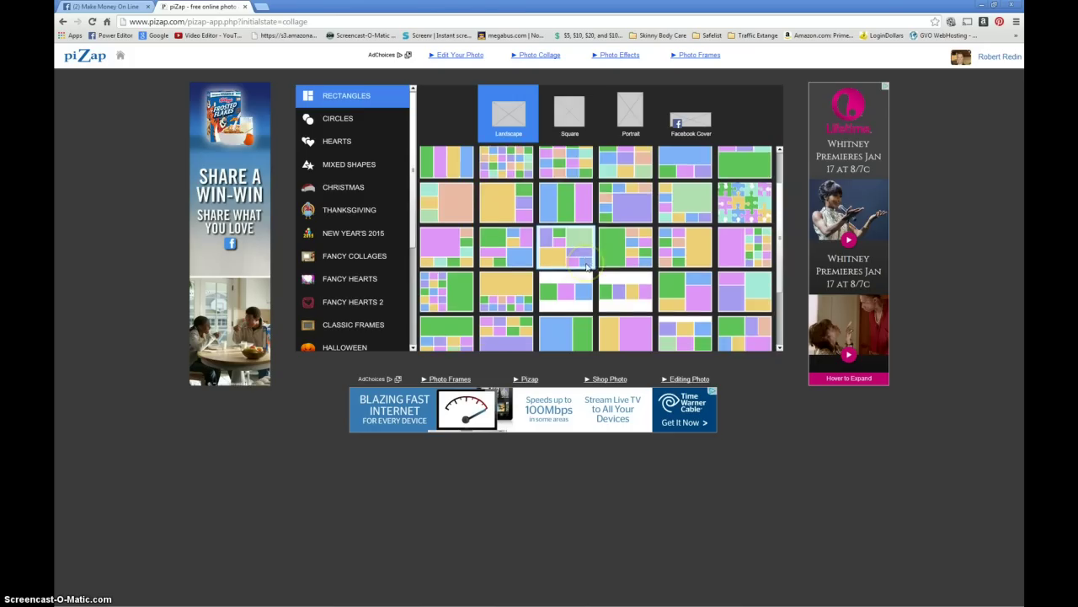
pyautogui.scroll(-1, 587, 266)
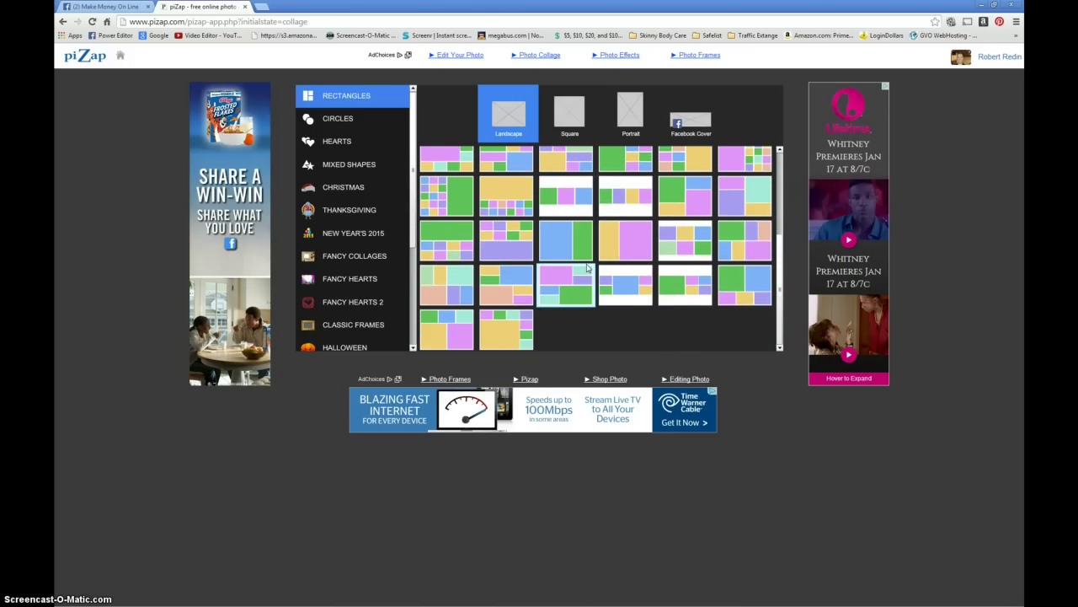
pyautogui.scroll(5, 587, 268)
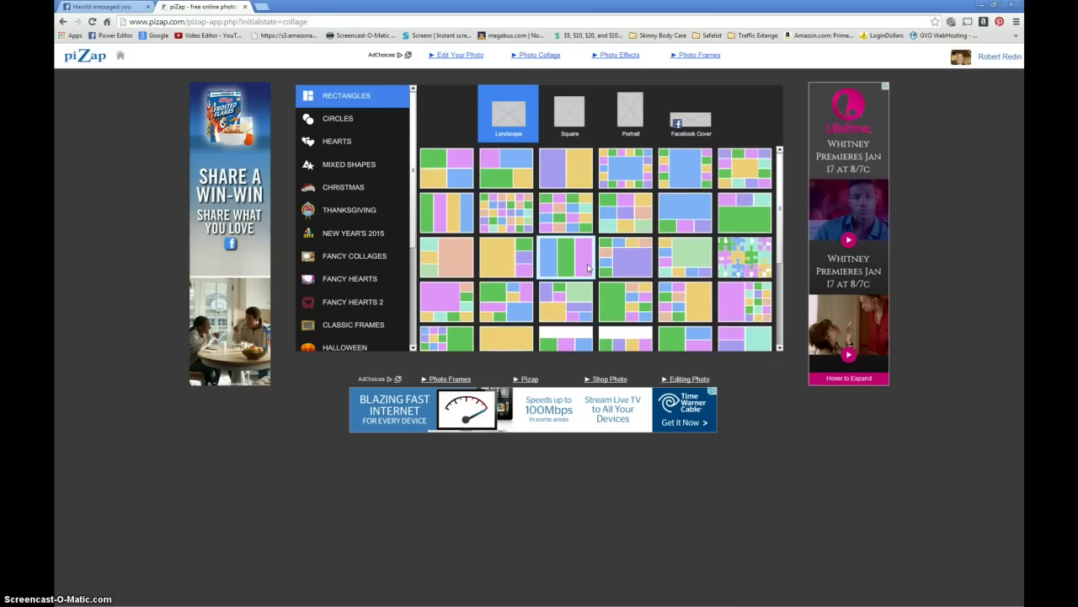
pyautogui.click(521, 184)
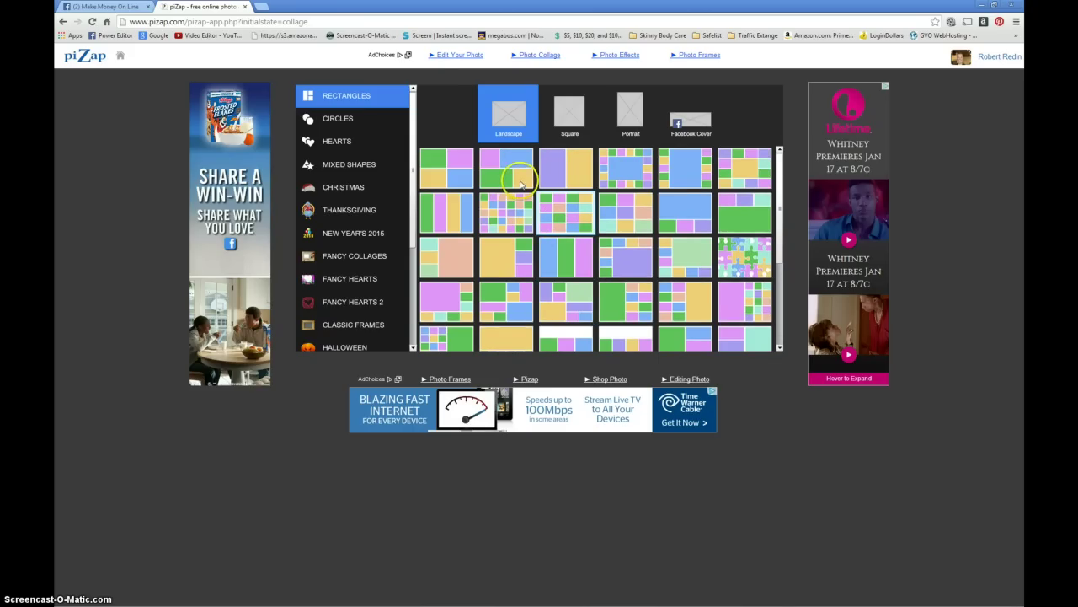
pyautogui.click(441, 96)
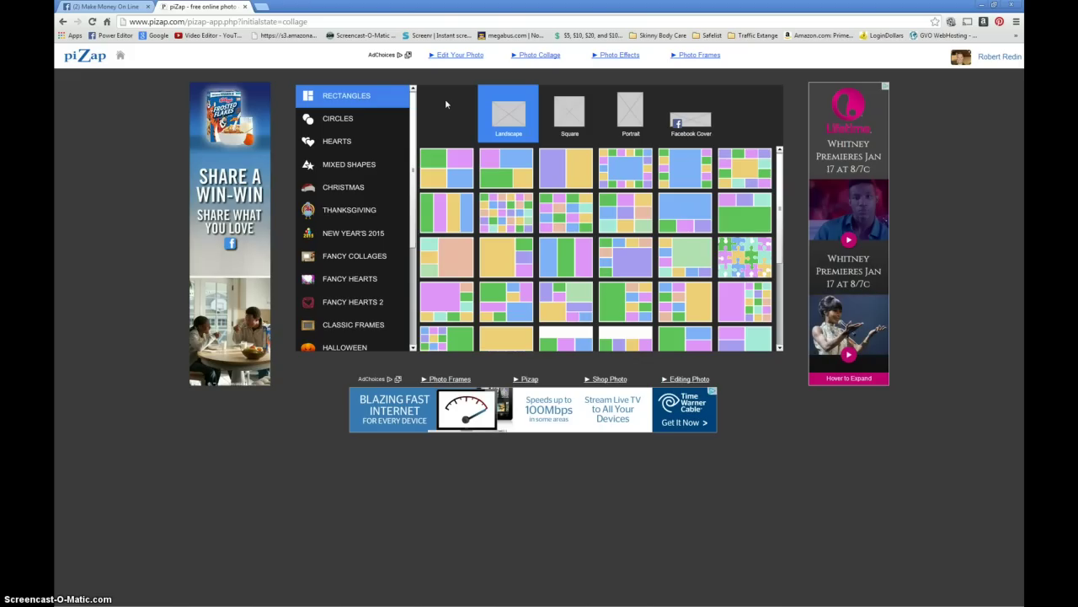
# Open a new blank browser tab alongside the collage editor
pyautogui.click(263, 8)
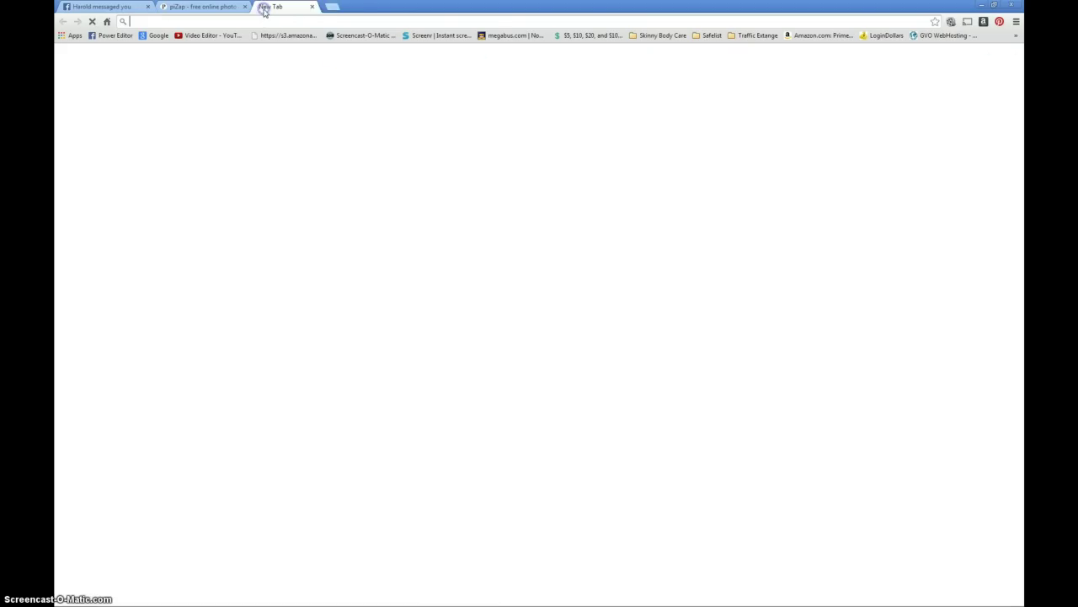